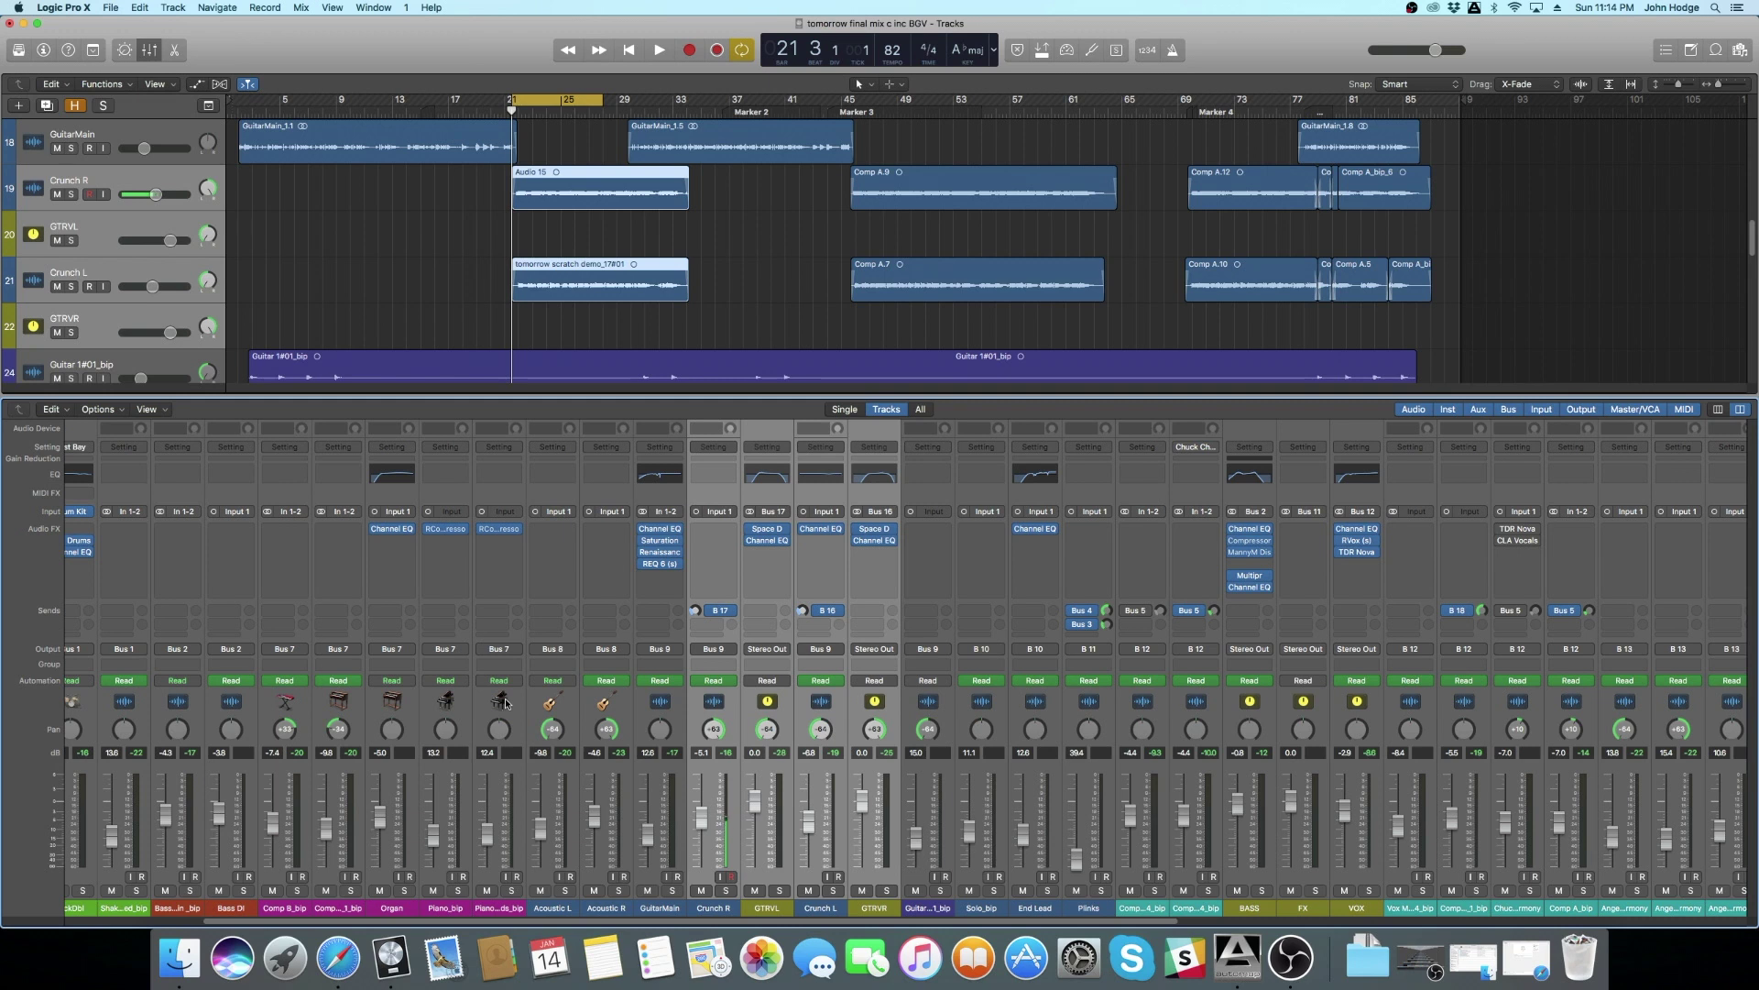
# Step: Play the mix from bar 21, soloing the Crunch R, GTRVL, Crunch L and GTRVR channels together to compare, and clear the solos
pyautogui.press('space')
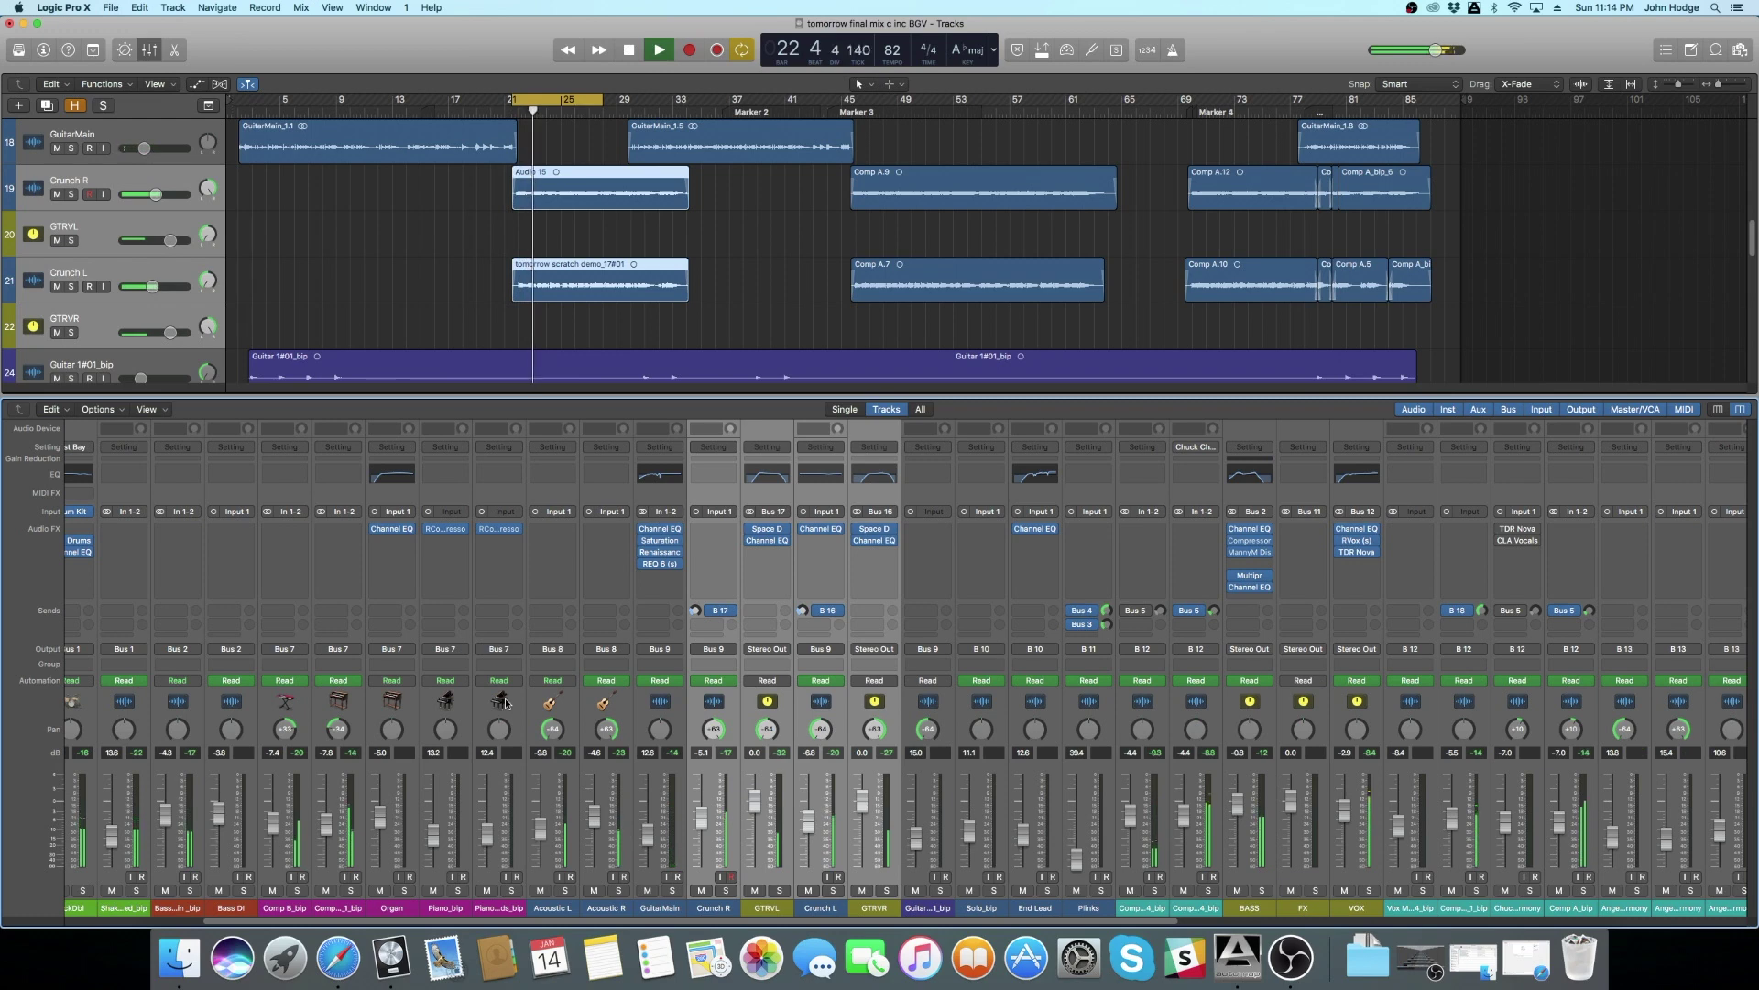
pyautogui.click(730, 892)
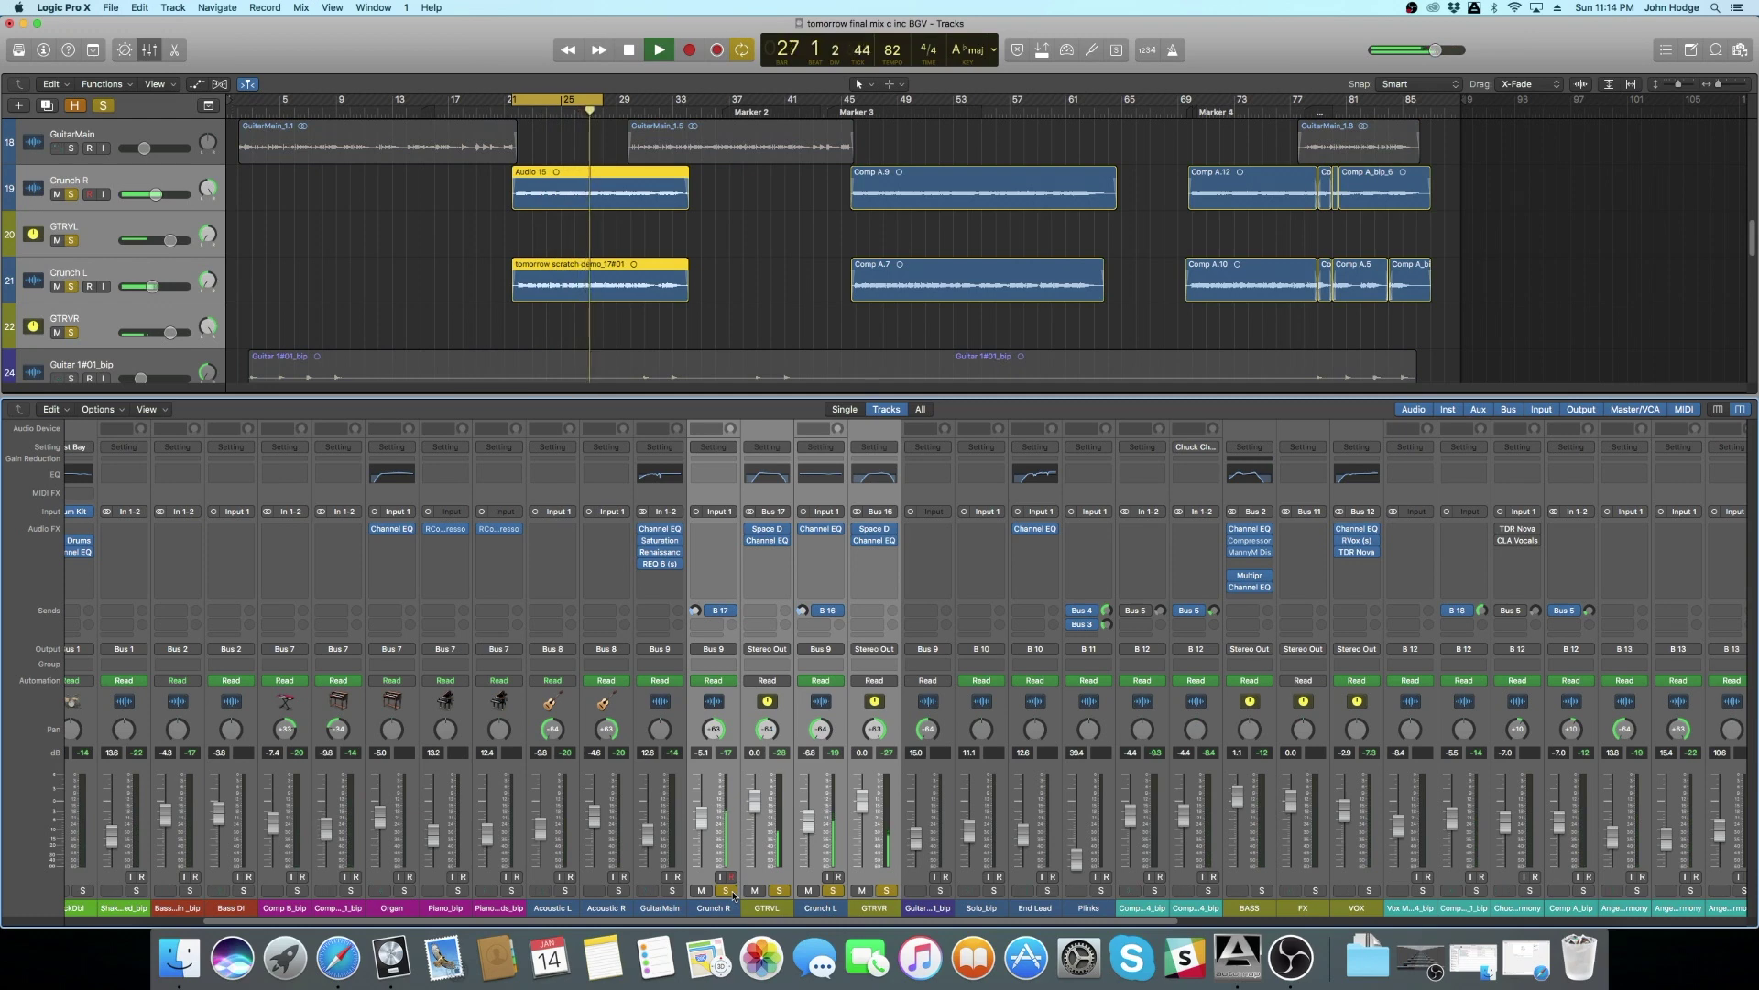
pyautogui.hotkey('ctrl', 's')
pyautogui.press('space')
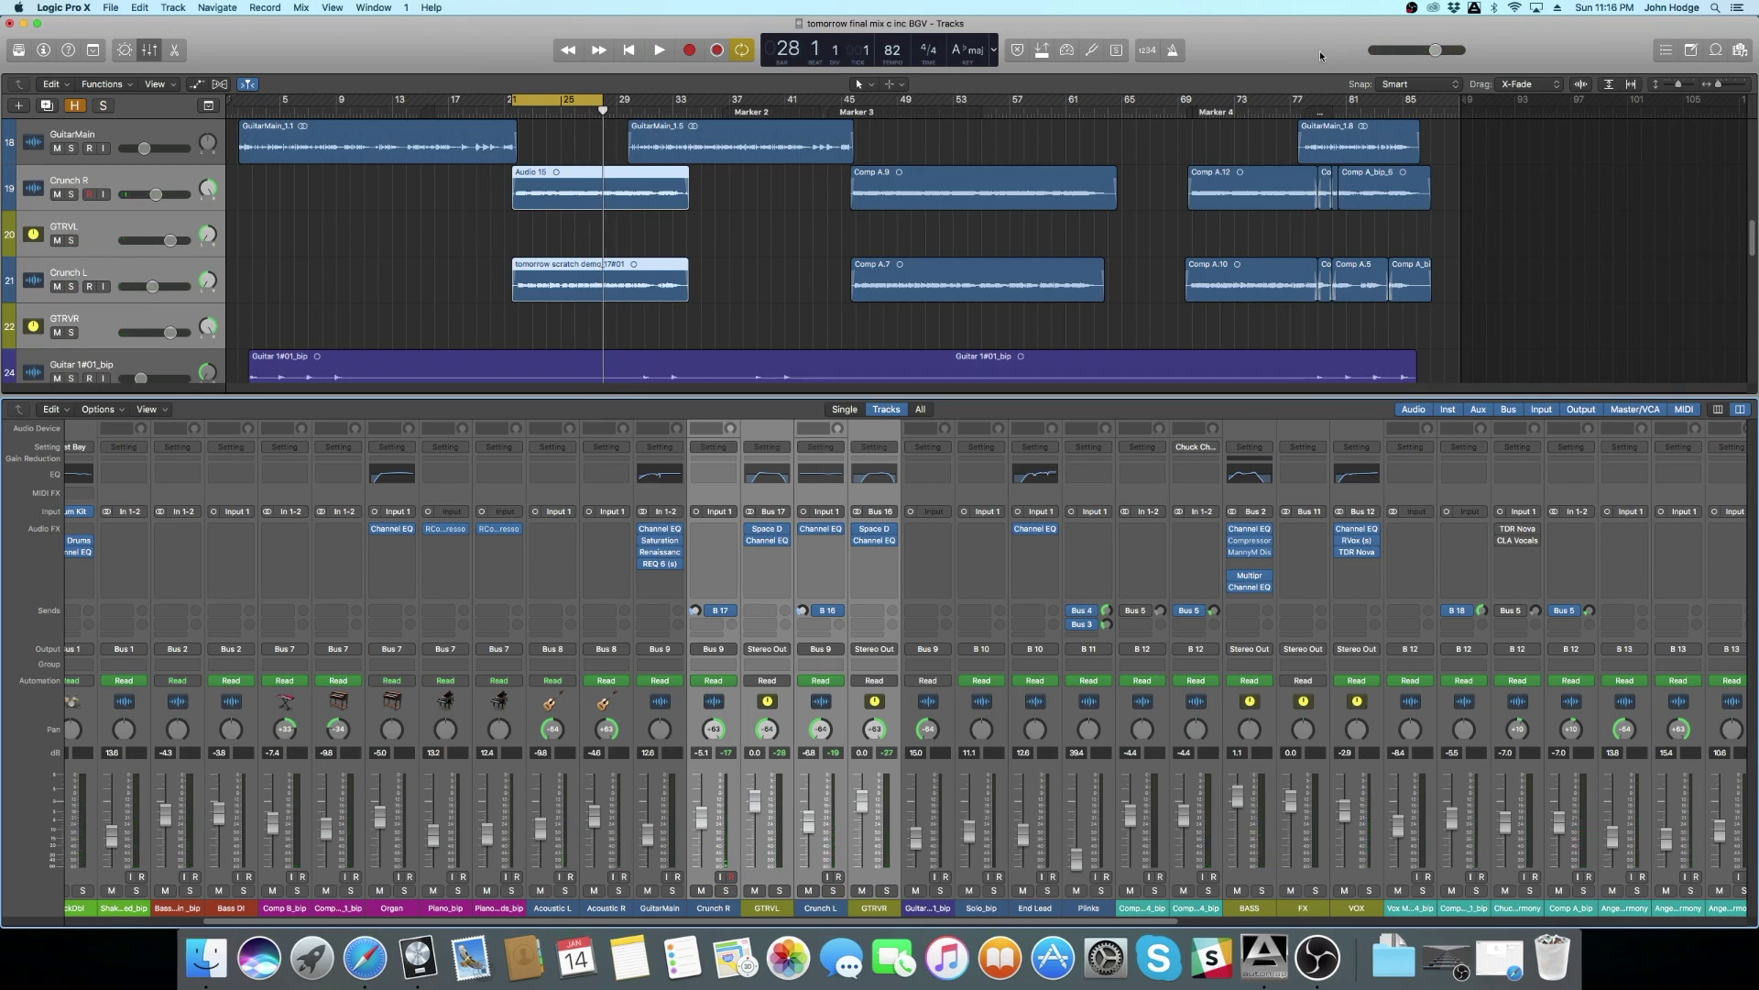
# Step: Solo the Crunch L and Crunch R guitar channels
pyautogui.click(723, 908)
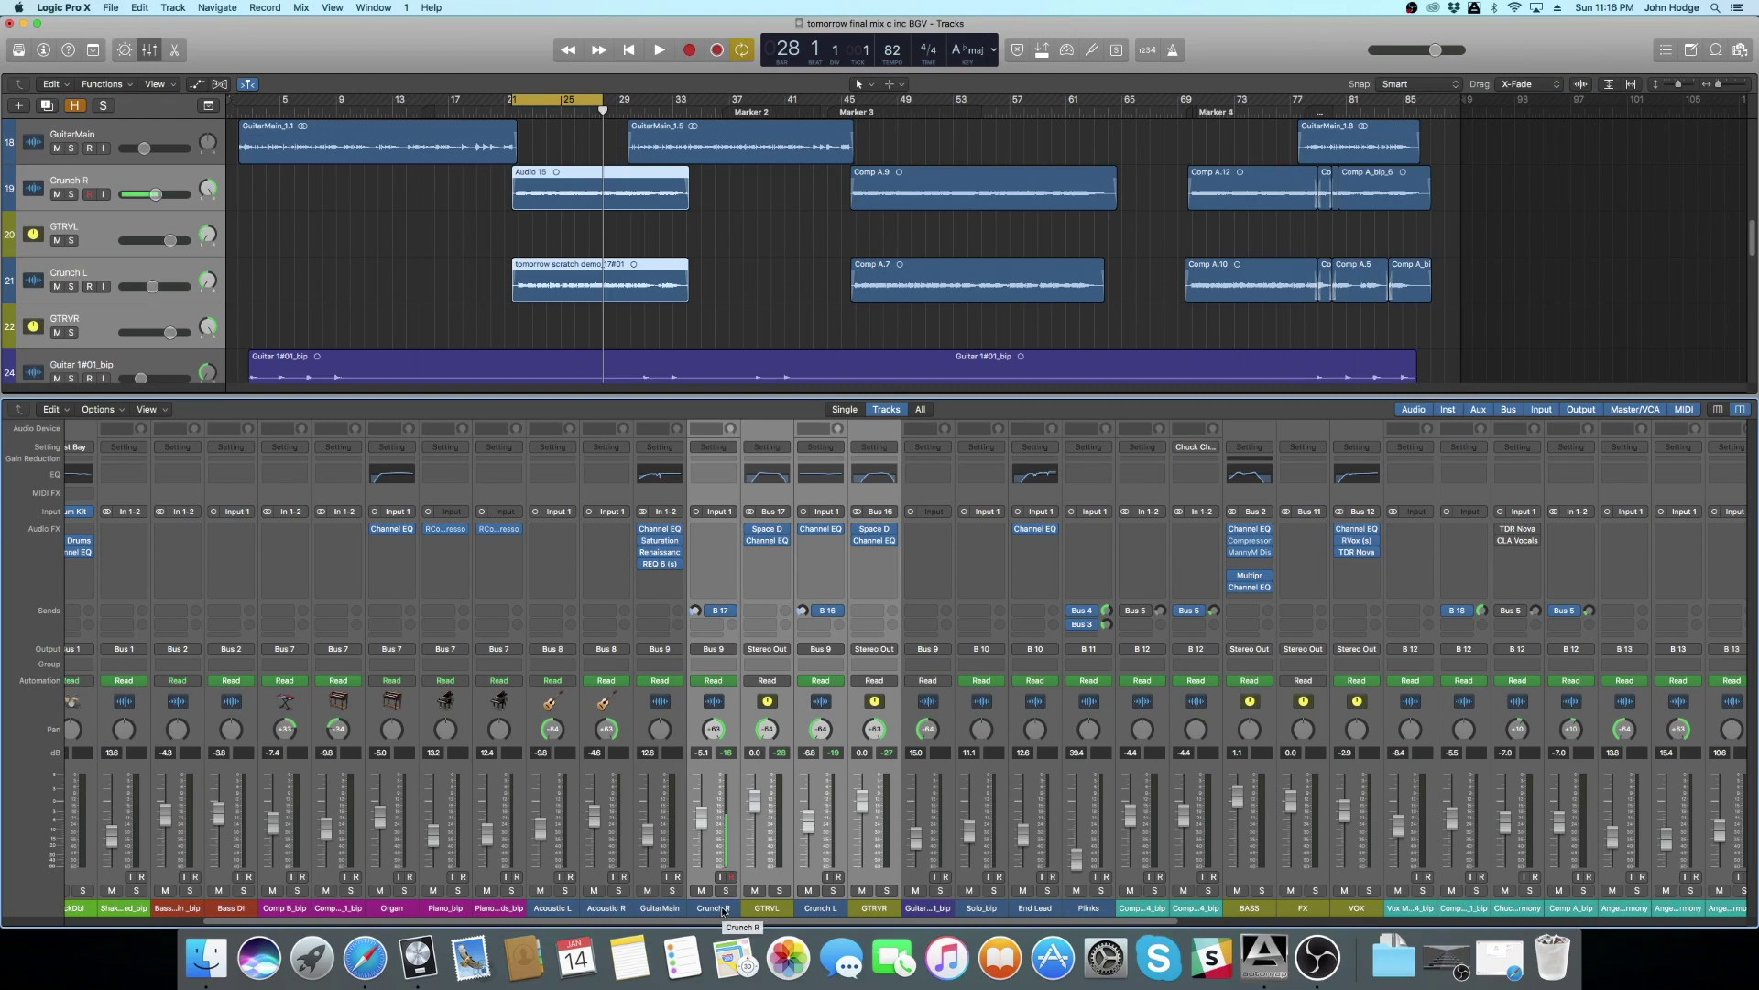
pyautogui.keyDown('shift'); pyautogui.click(822, 913); pyautogui.keyUp('shift')
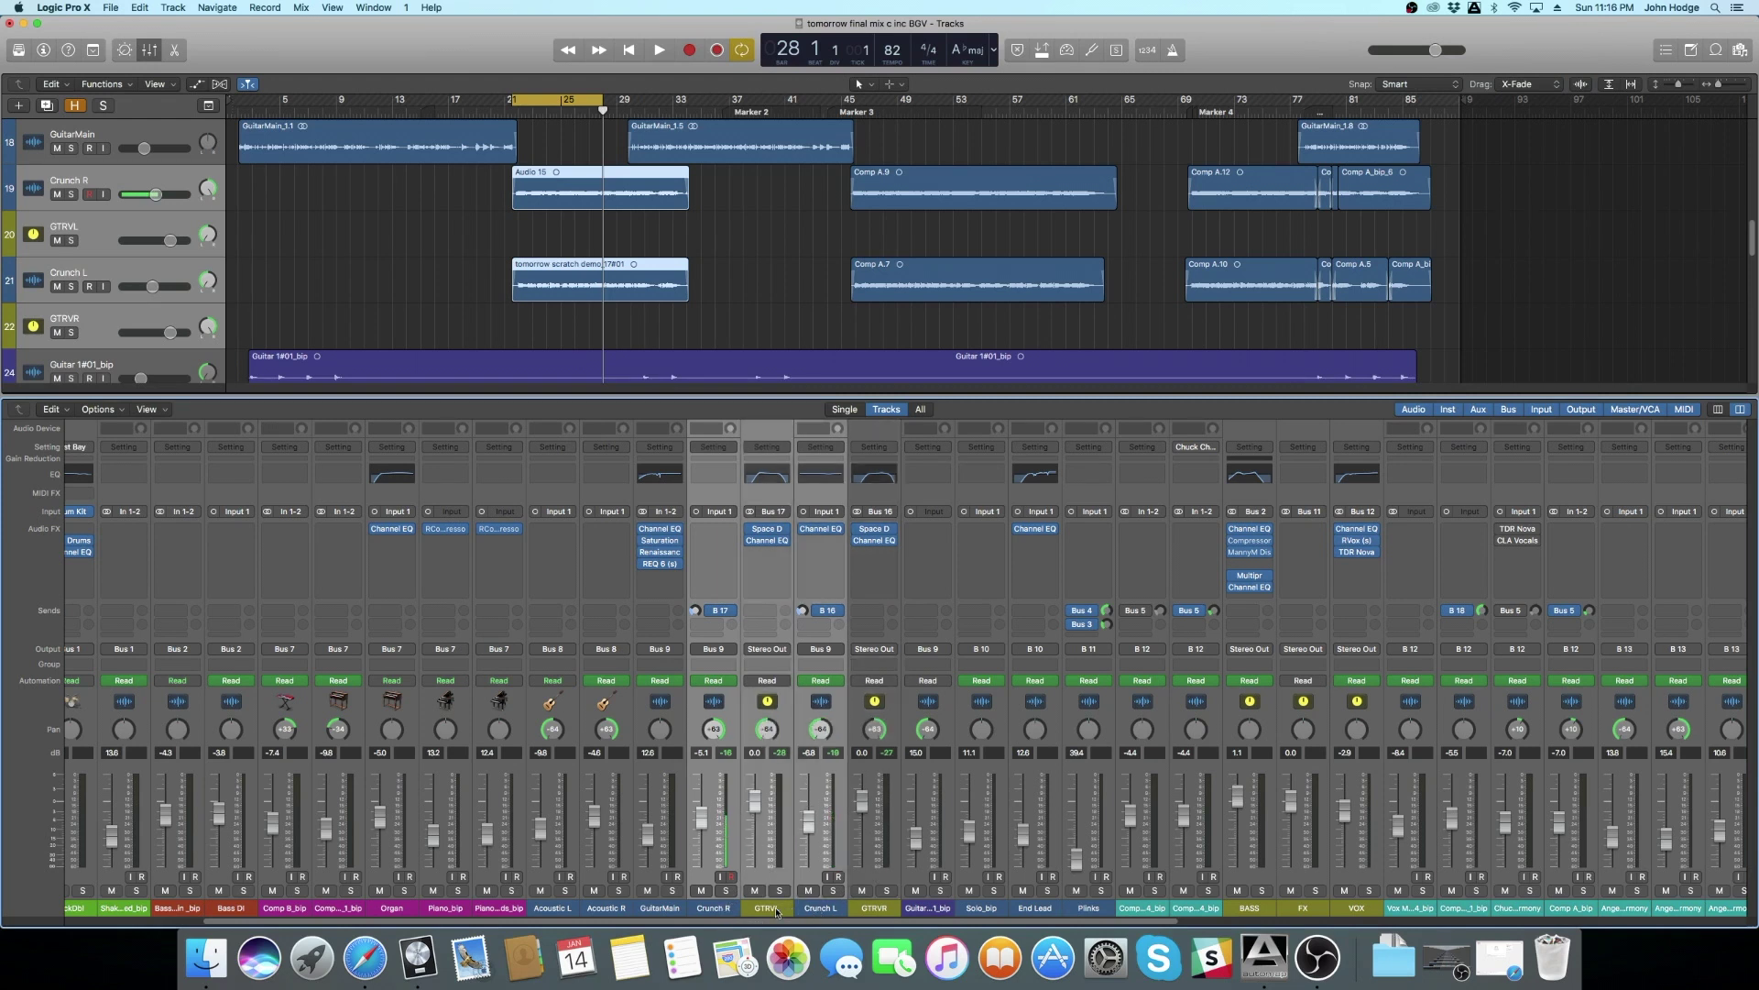
pyautogui.click(733, 911)
pyautogui.click(824, 910)
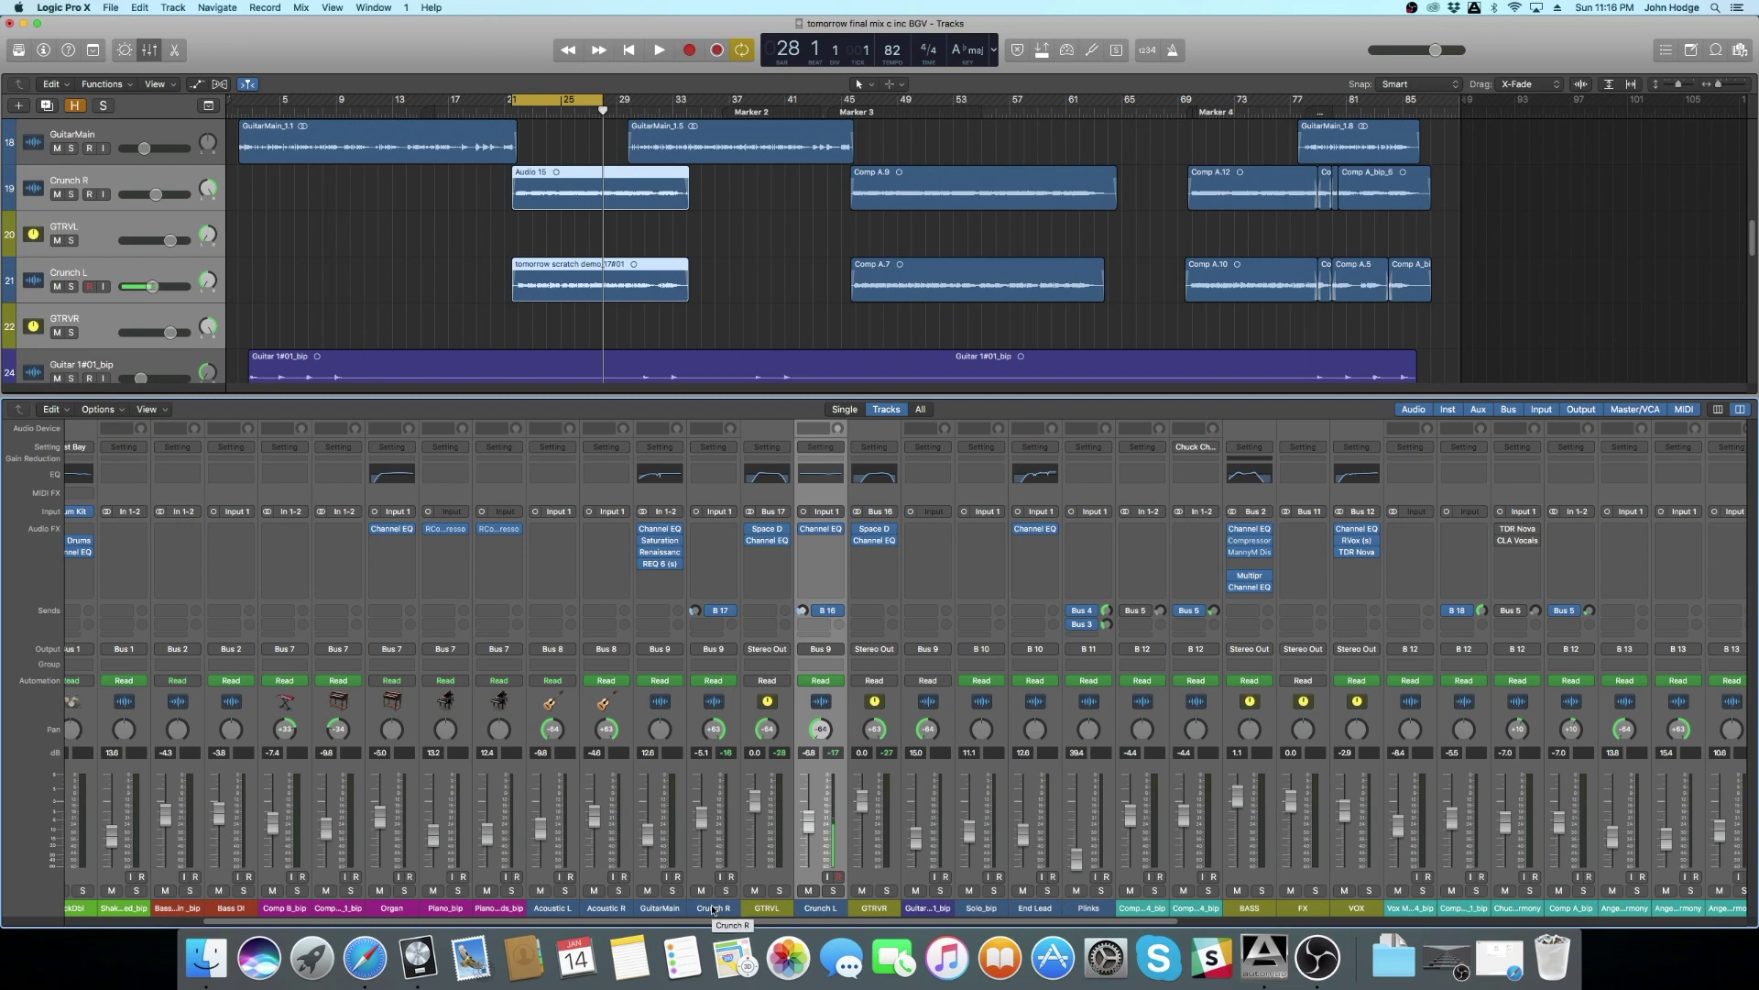
pyautogui.click(832, 890)
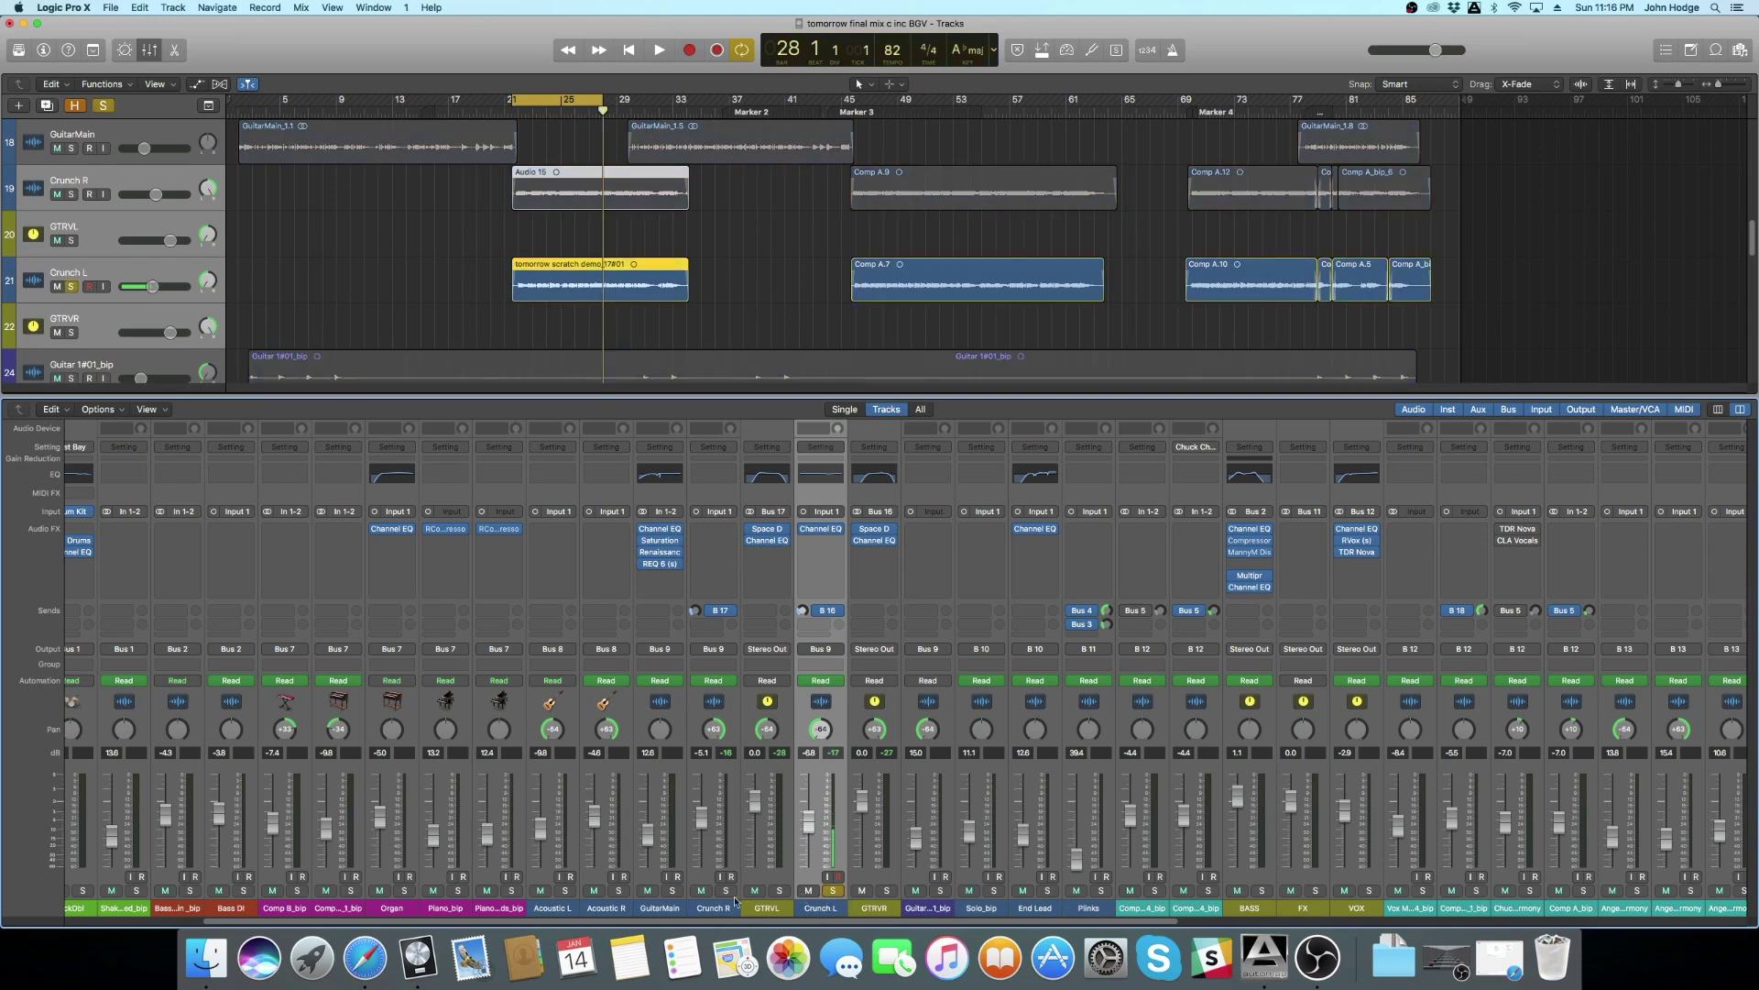
pyautogui.click(725, 890)
pyautogui.click(715, 730)
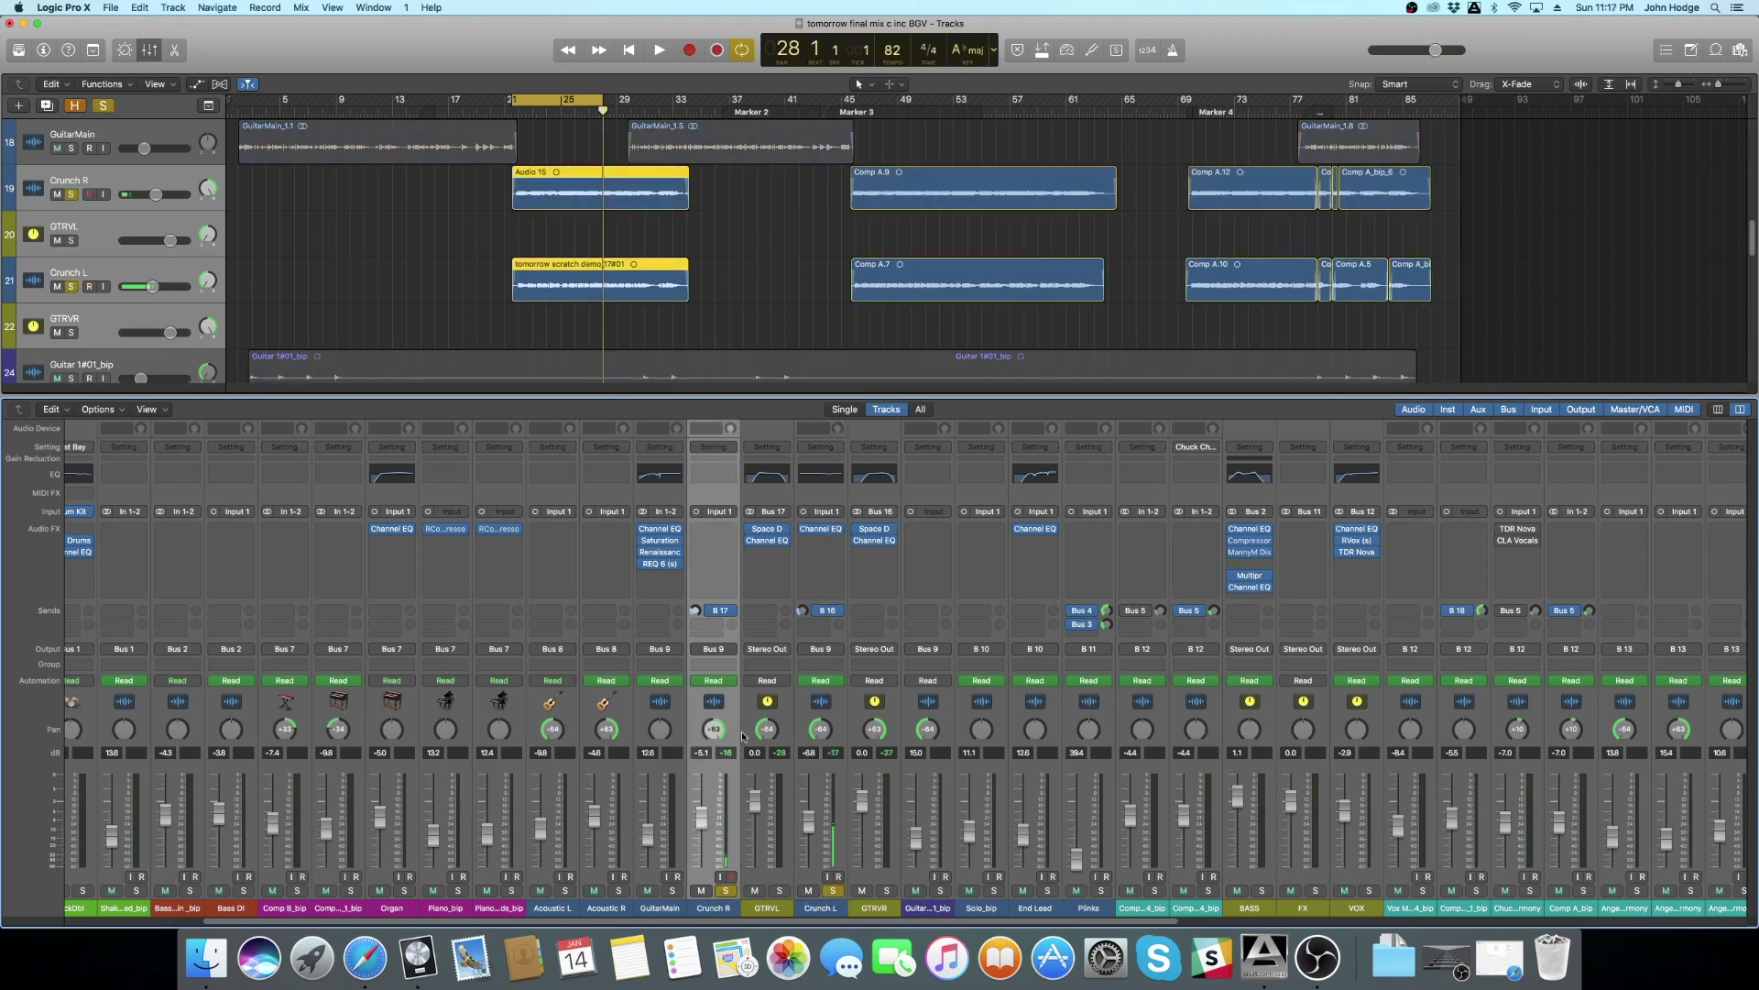
pyautogui.moveTo(714, 730); pyautogui.dragTo(714, 704)
# Step: Mute the GTRVL and GTRVR reverb channels and play the soloed crunch guitars dry
pyautogui.click(756, 890)
pyautogui.click(862, 890)
pyautogui.press('space')
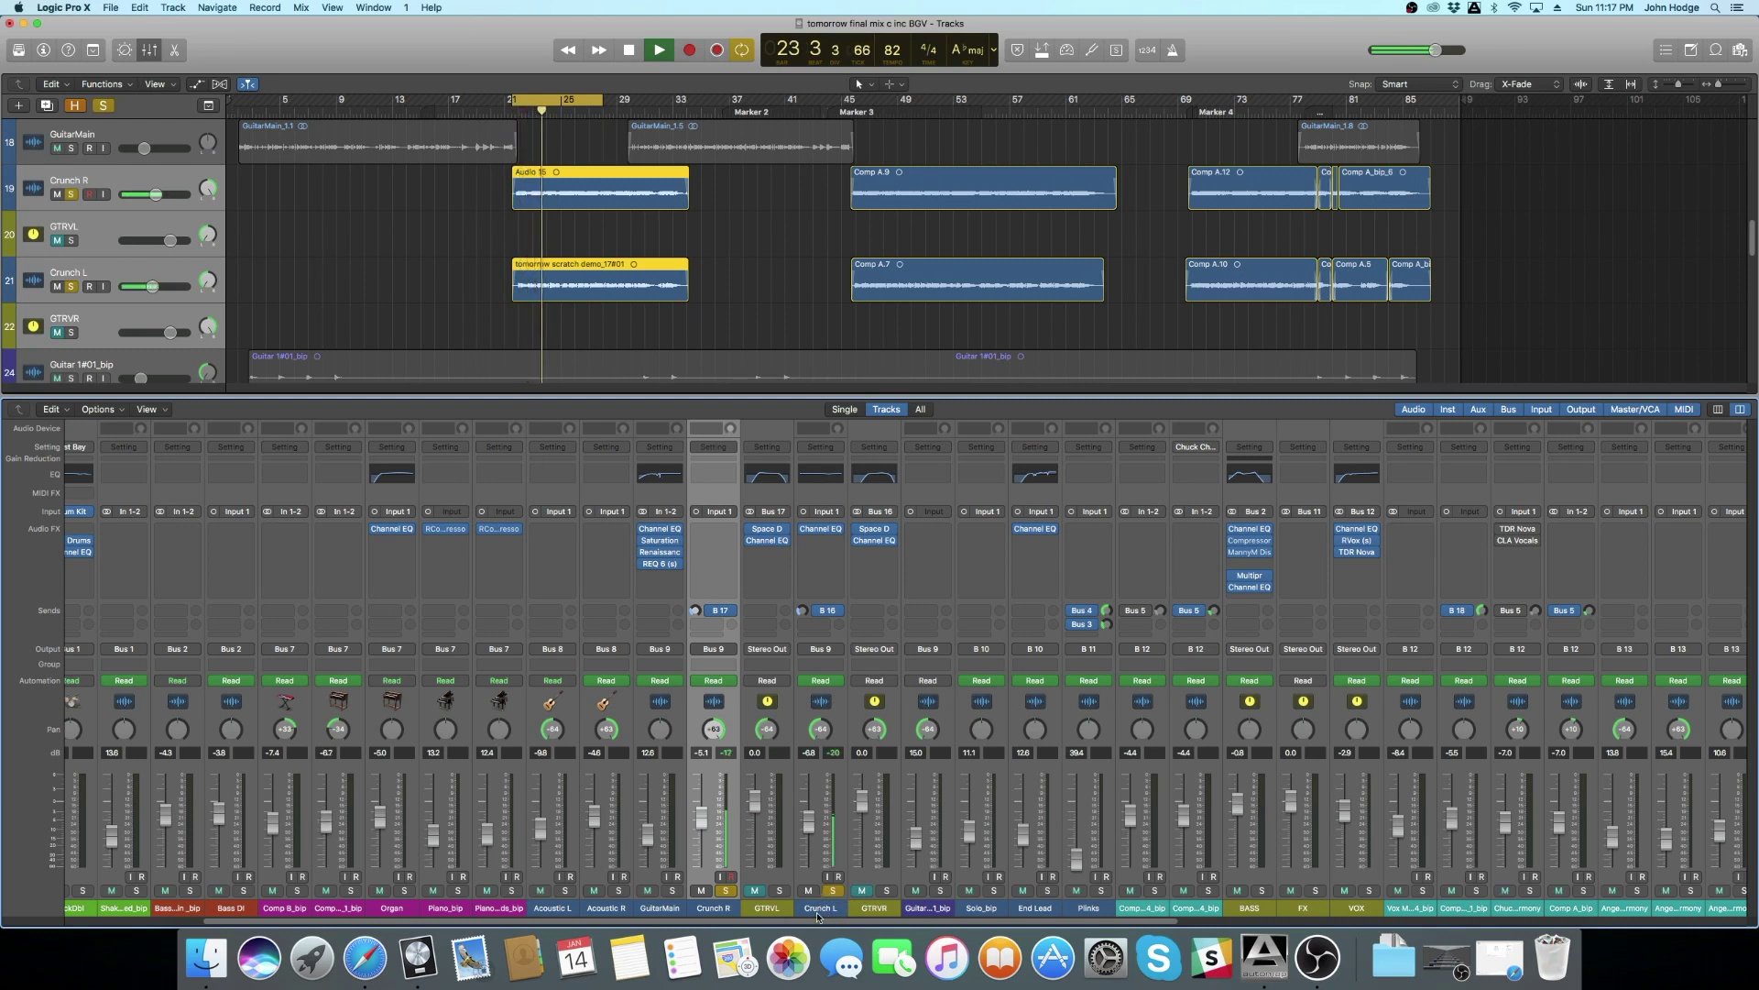
pyautogui.press('space')
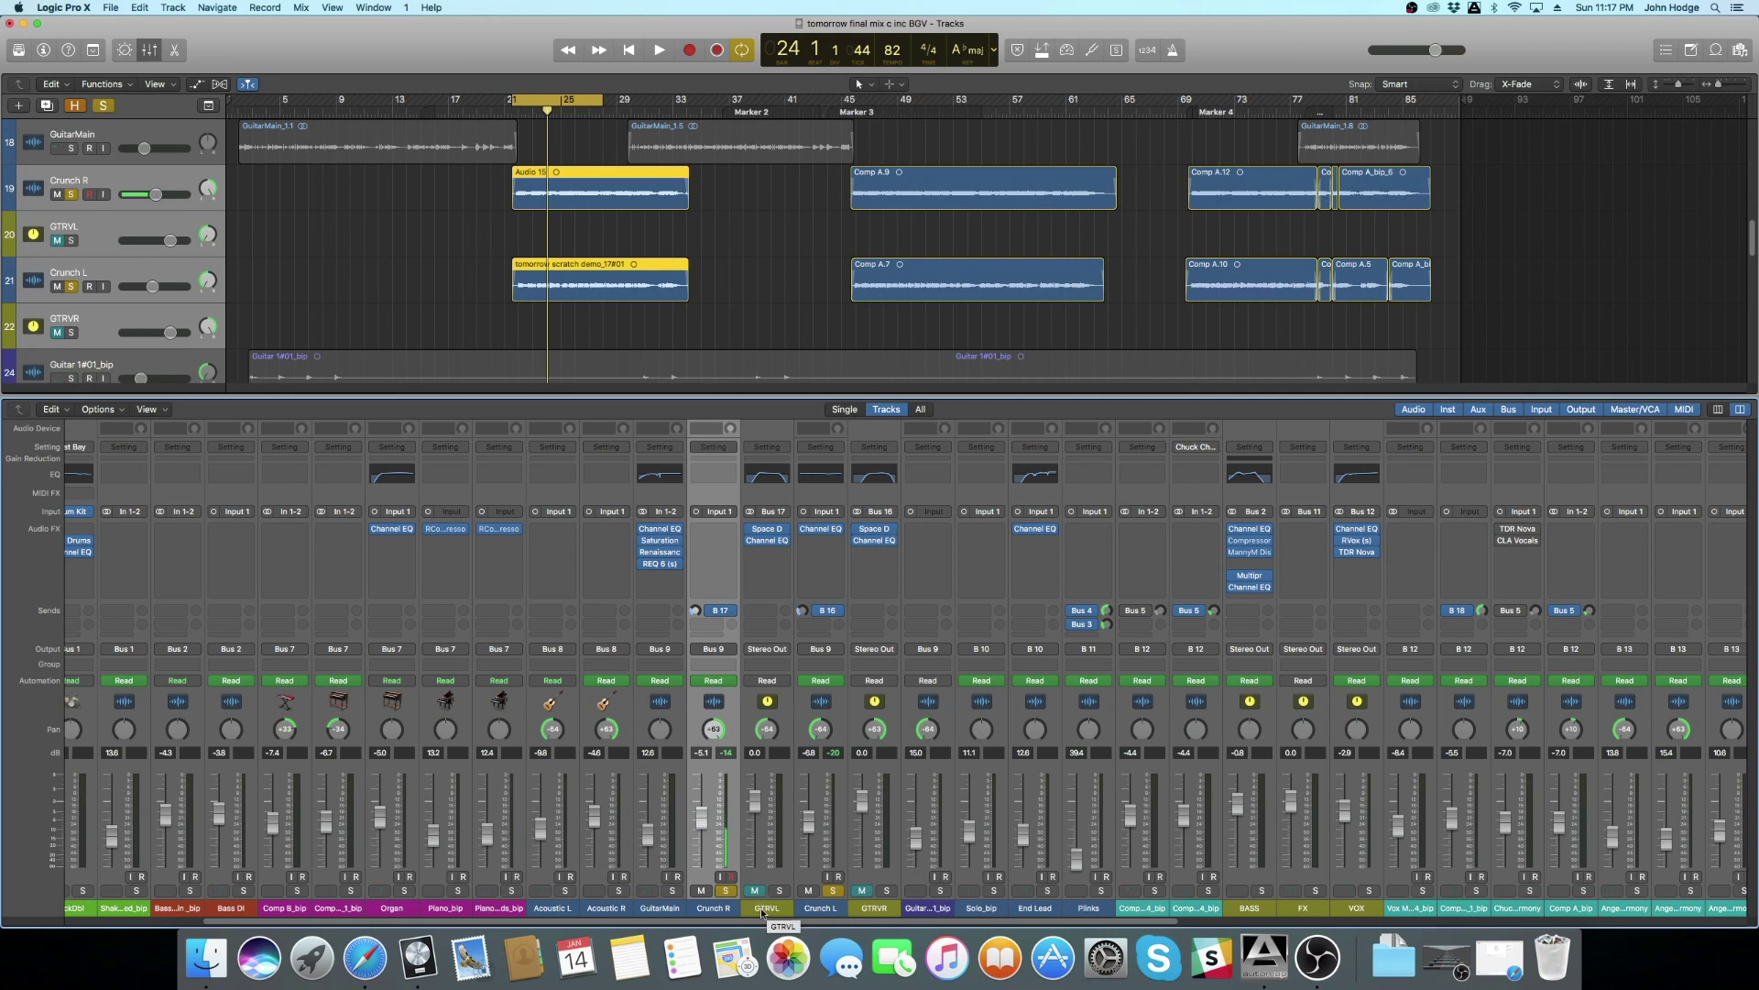
# Step: Examine the Crunch R send's pan and fader options and its destination bus list
pyautogui.moveTo(730, 615)
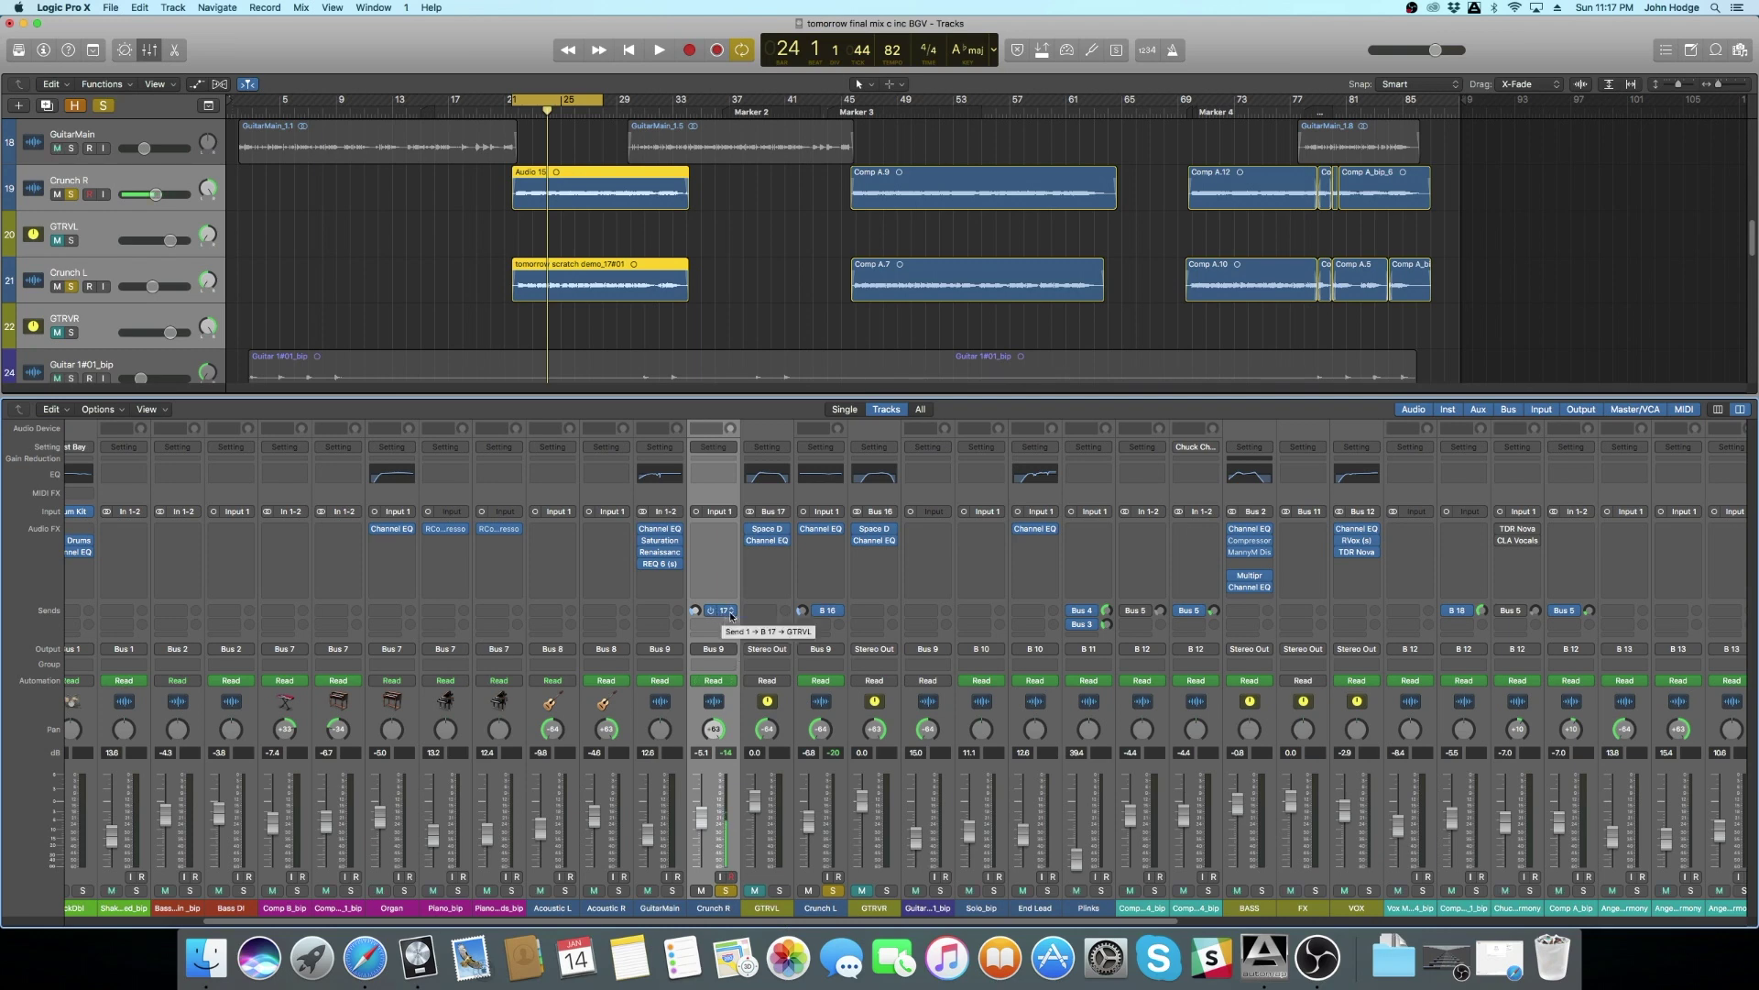
pyautogui.click(728, 612)
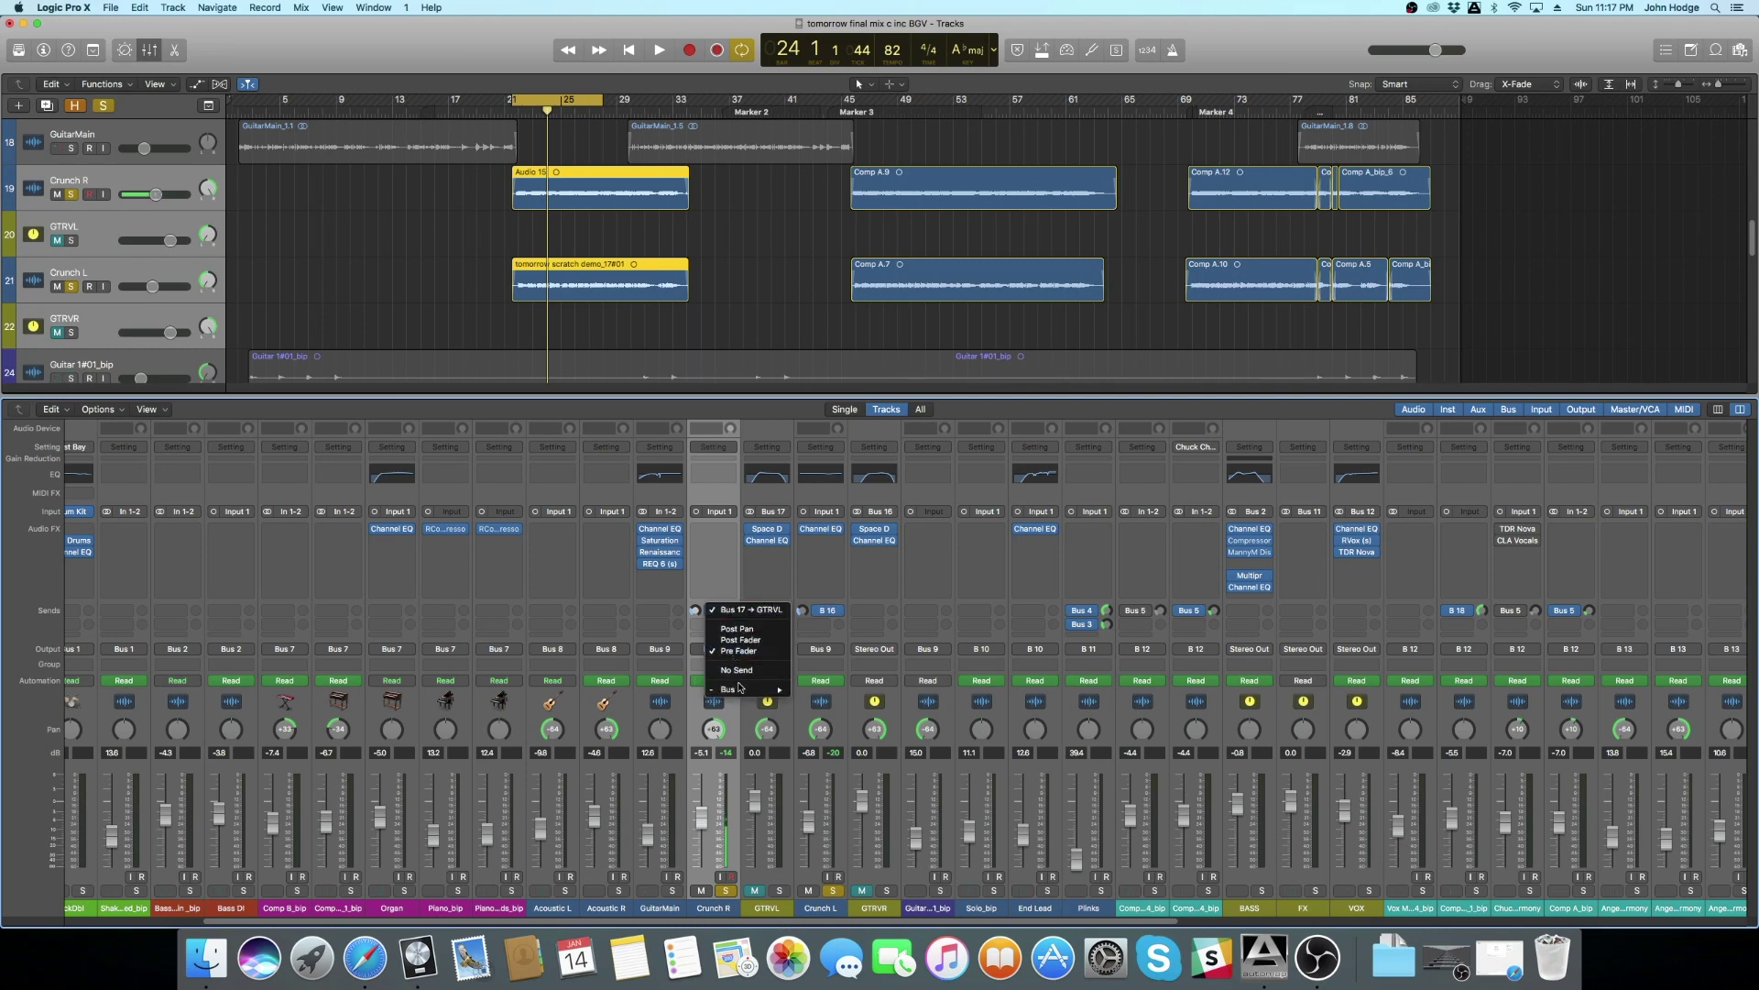
pyautogui.moveTo(739, 687)
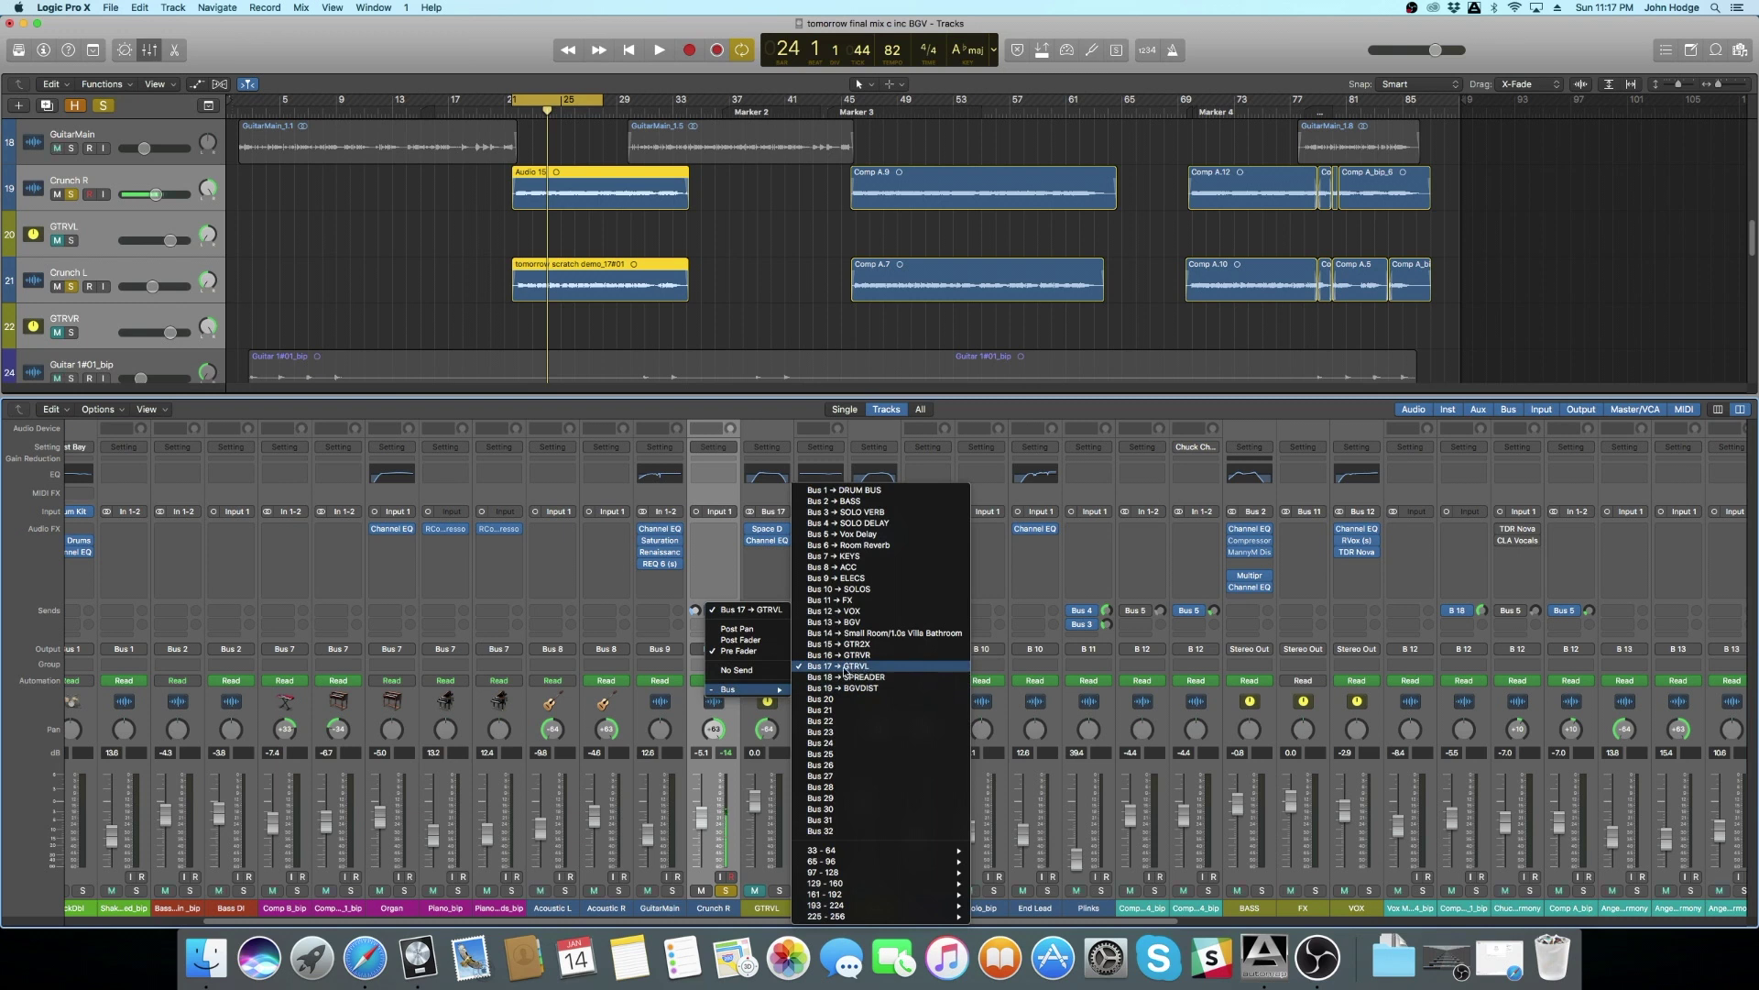
pyautogui.click(700, 662)
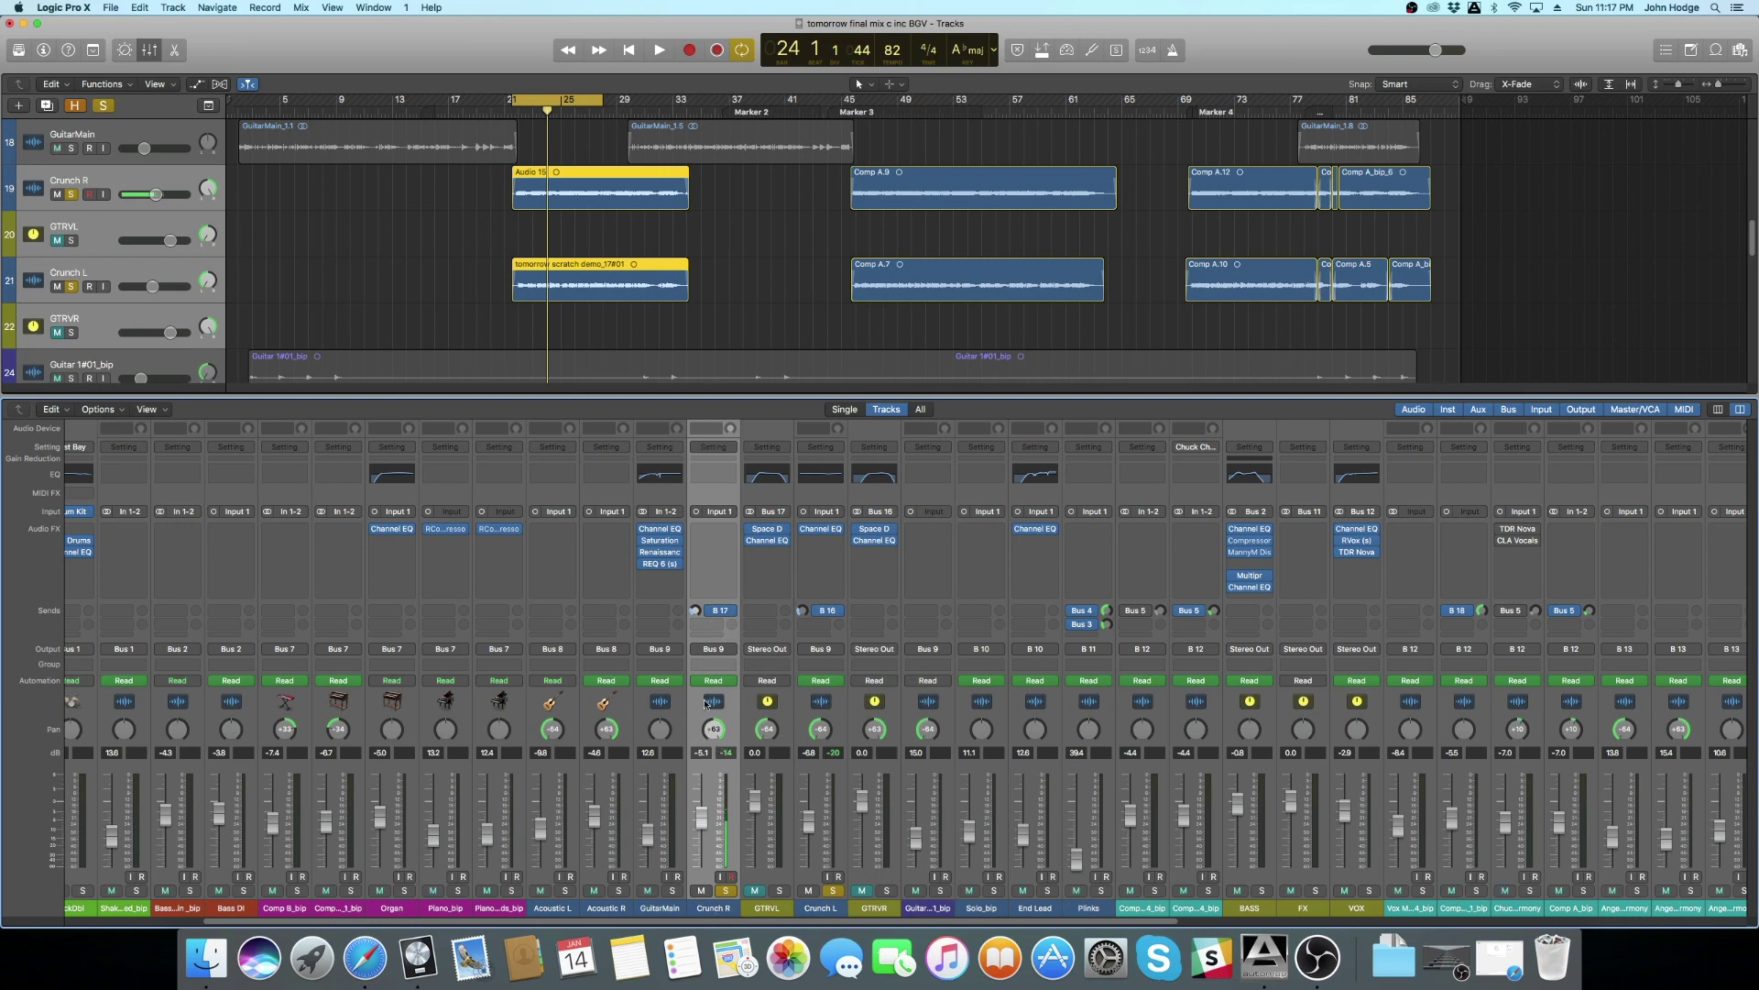
# Step: Unmute and solo the GTRVL and GTRVR reverb channels alongside the crunch guitars
pyautogui.click(769, 907)
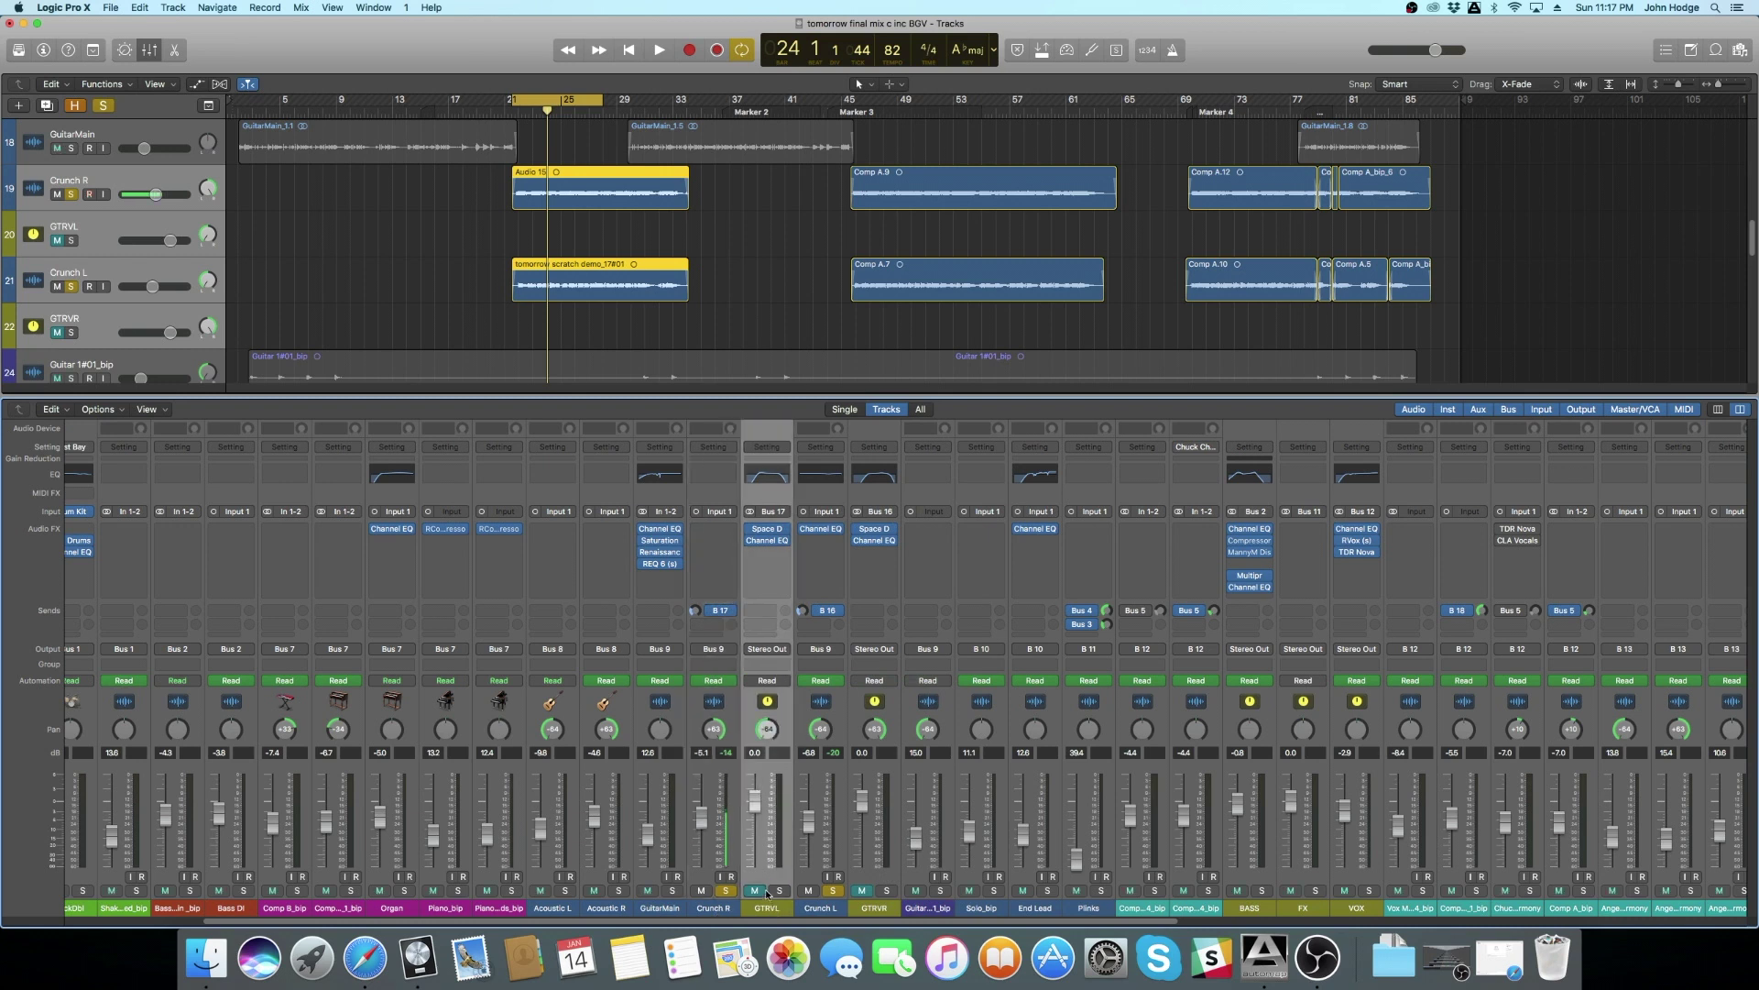
pyautogui.click(755, 890)
pyautogui.click(780, 890)
pyautogui.click(831, 909)
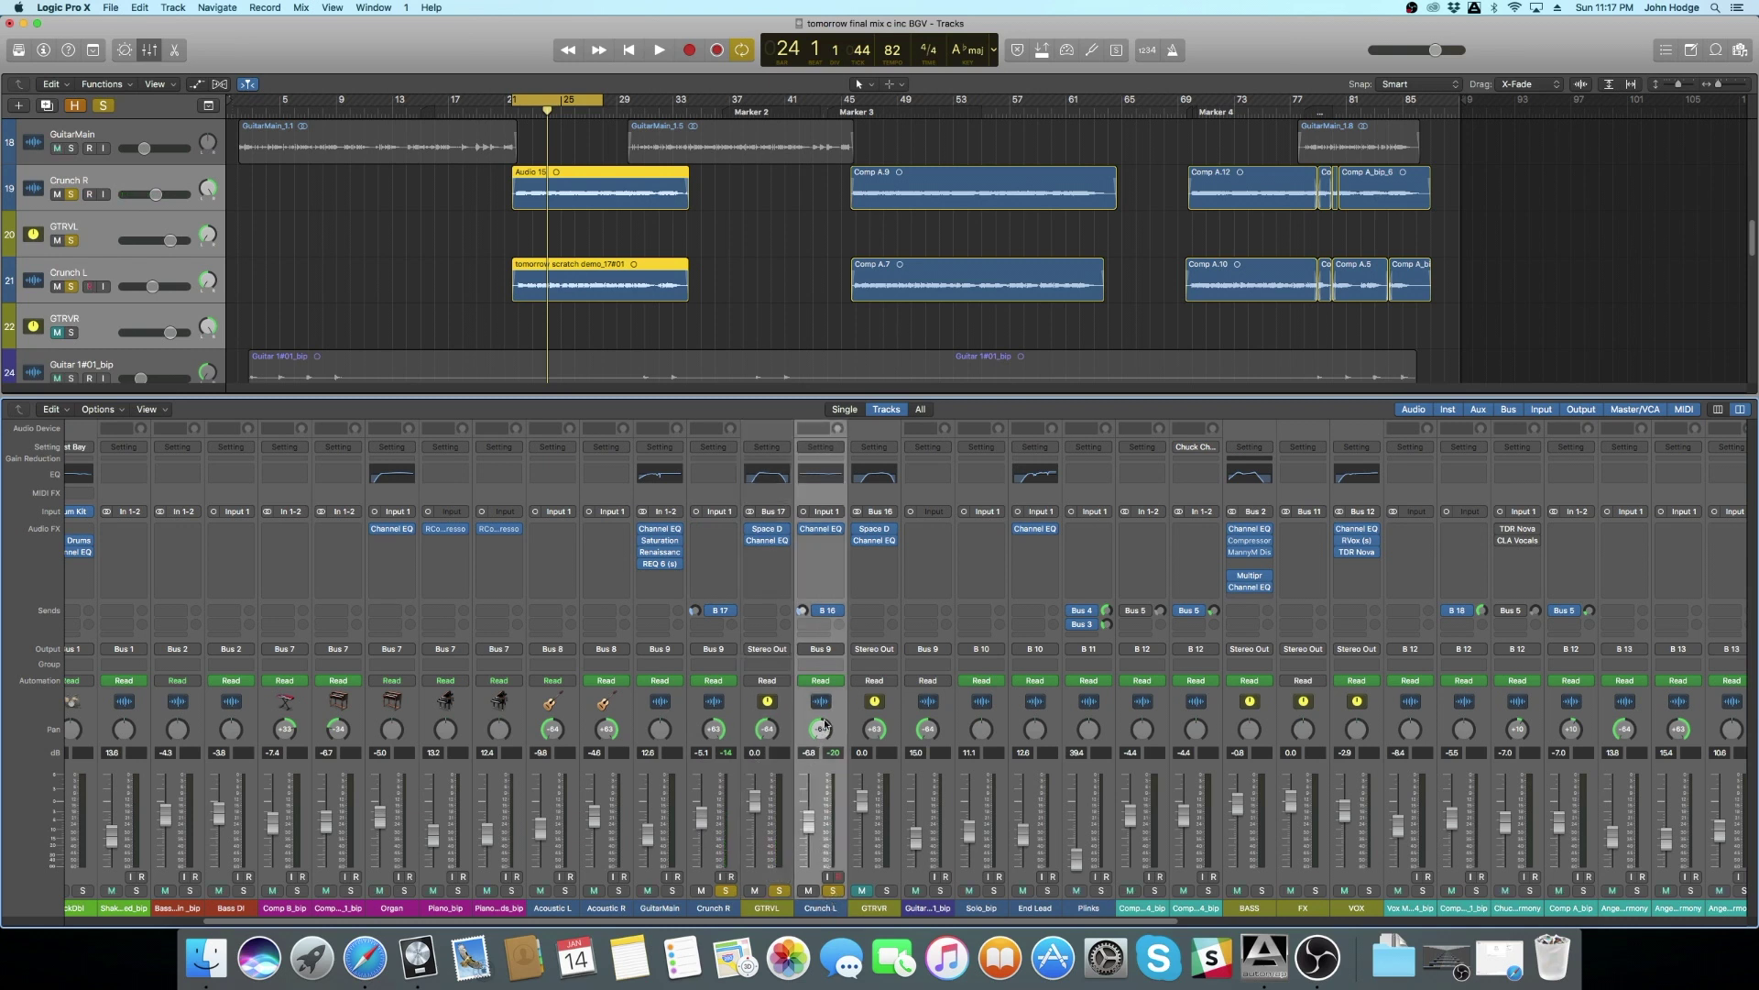
pyautogui.click(863, 891)
pyautogui.click(887, 891)
# Step: Open Space Designer on GTRVL, examine its 1.4s Amplifier Spring preset, and close the plug-in
pyautogui.click(769, 532)
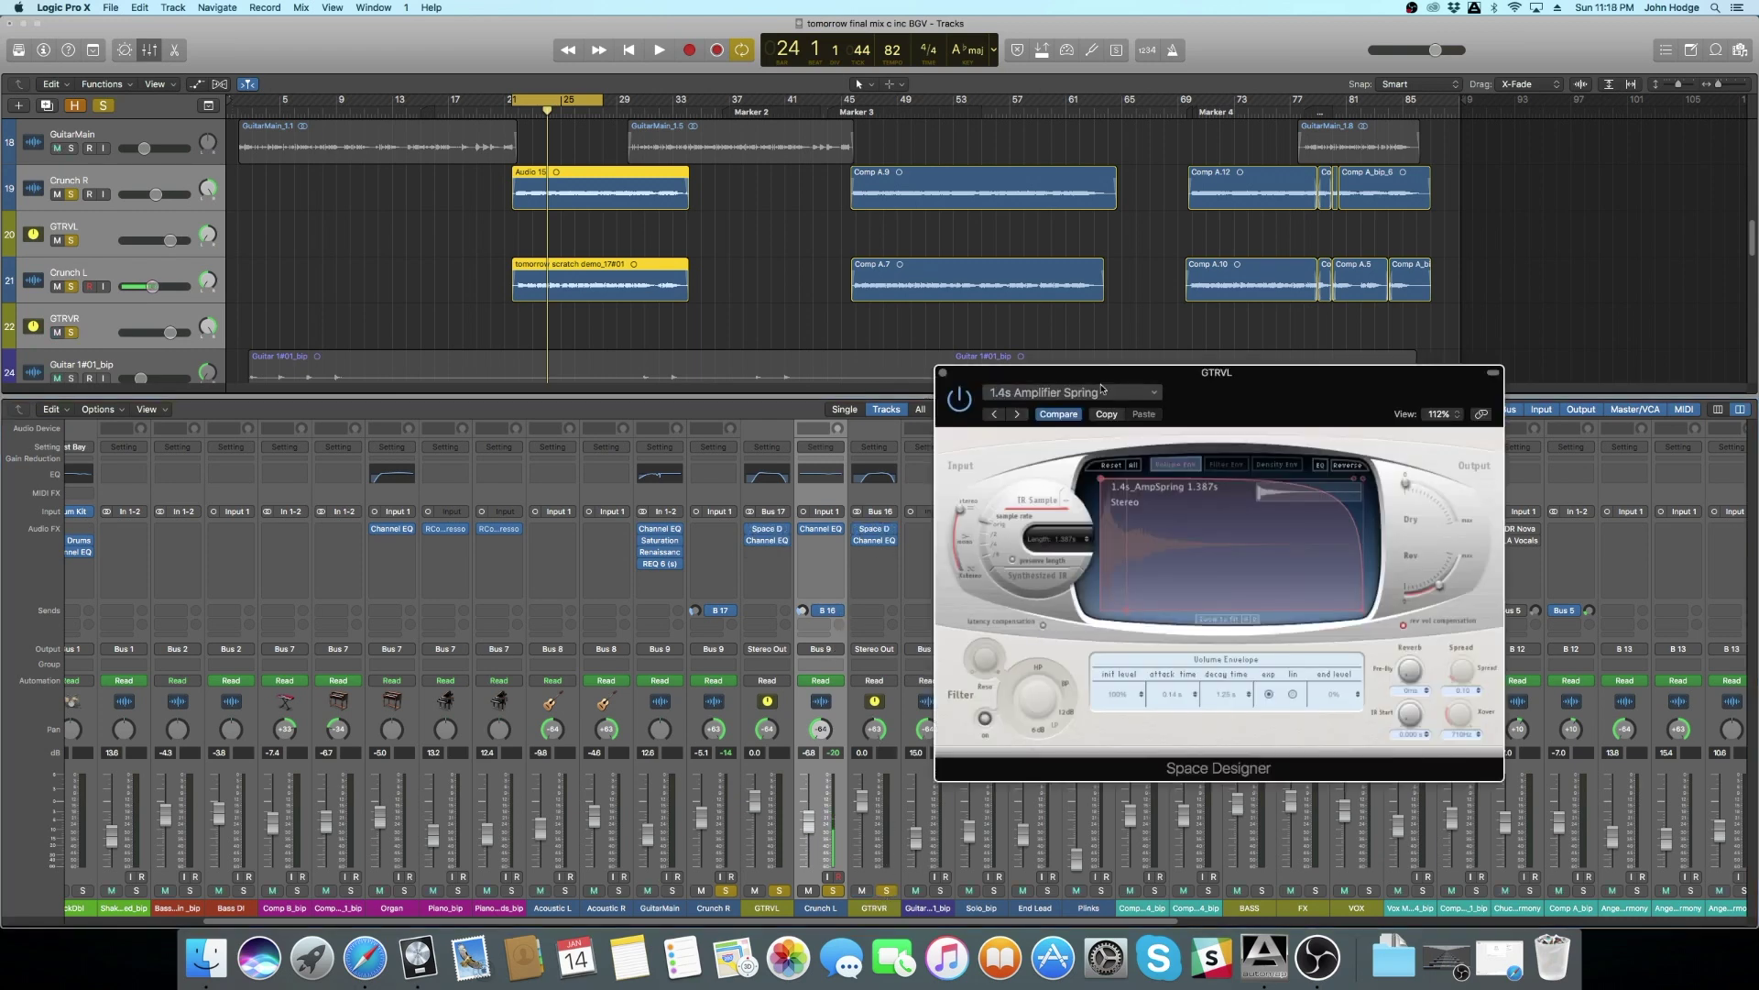
pyautogui.moveTo(1209, 386); pyautogui.dragTo(1175, 449)
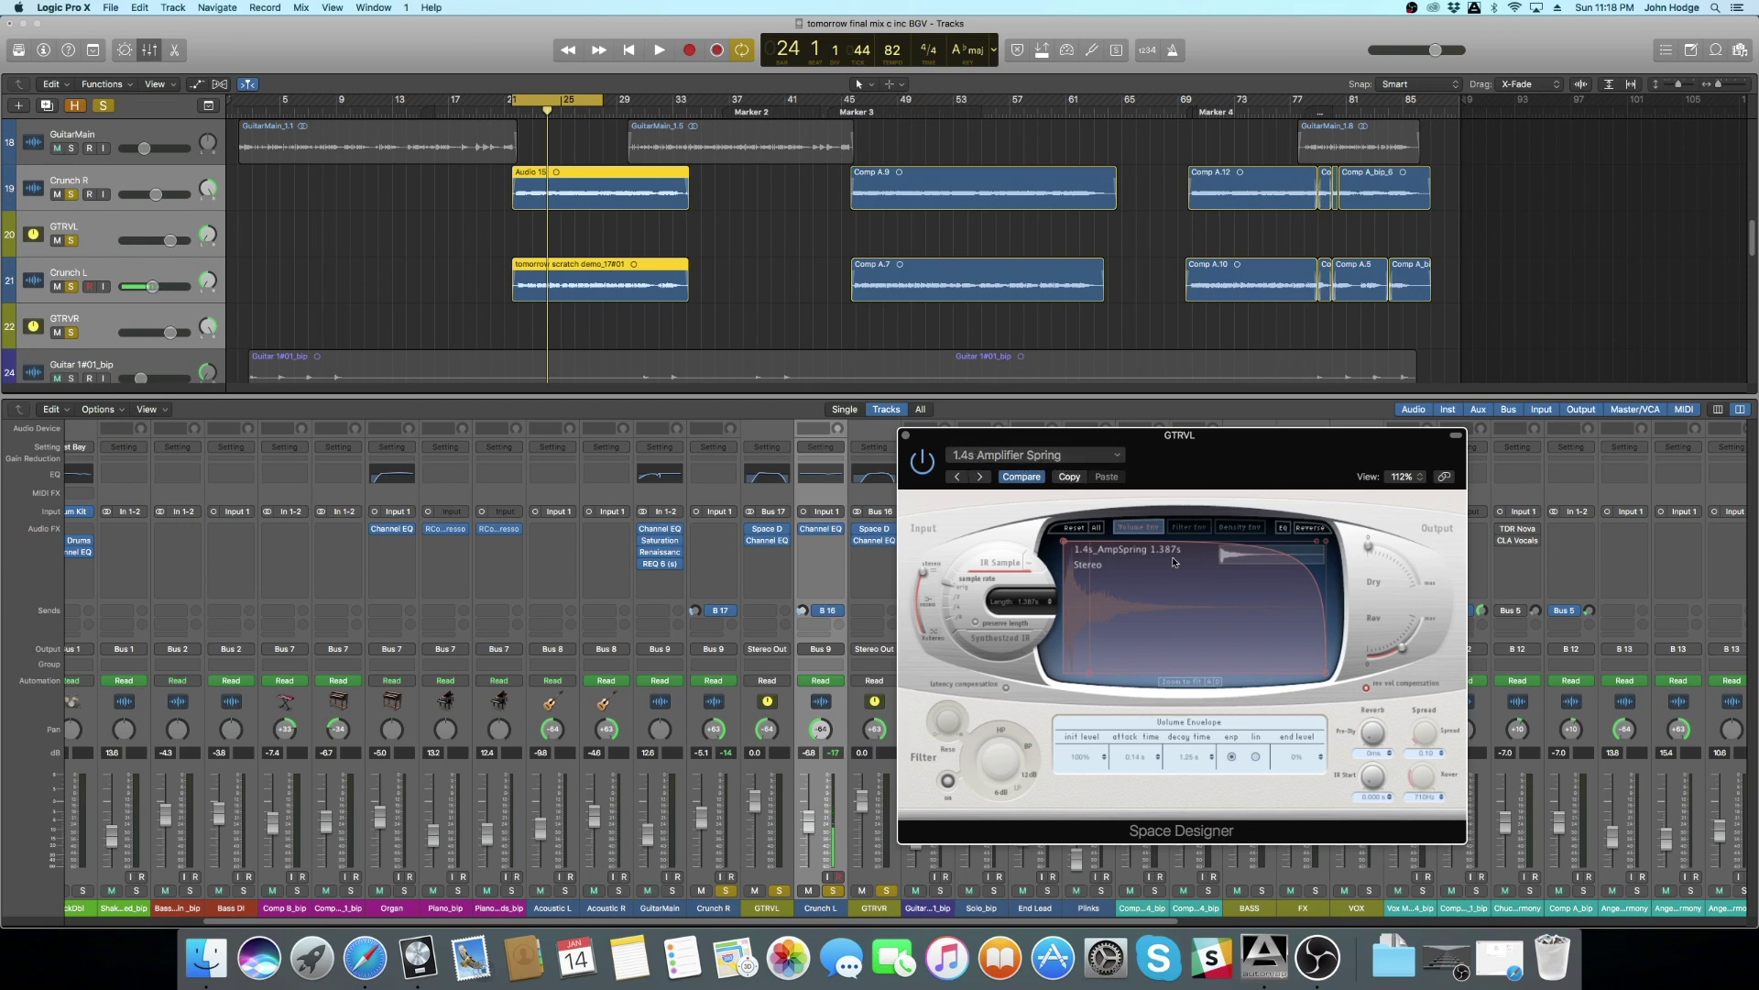
pyautogui.click(906, 438)
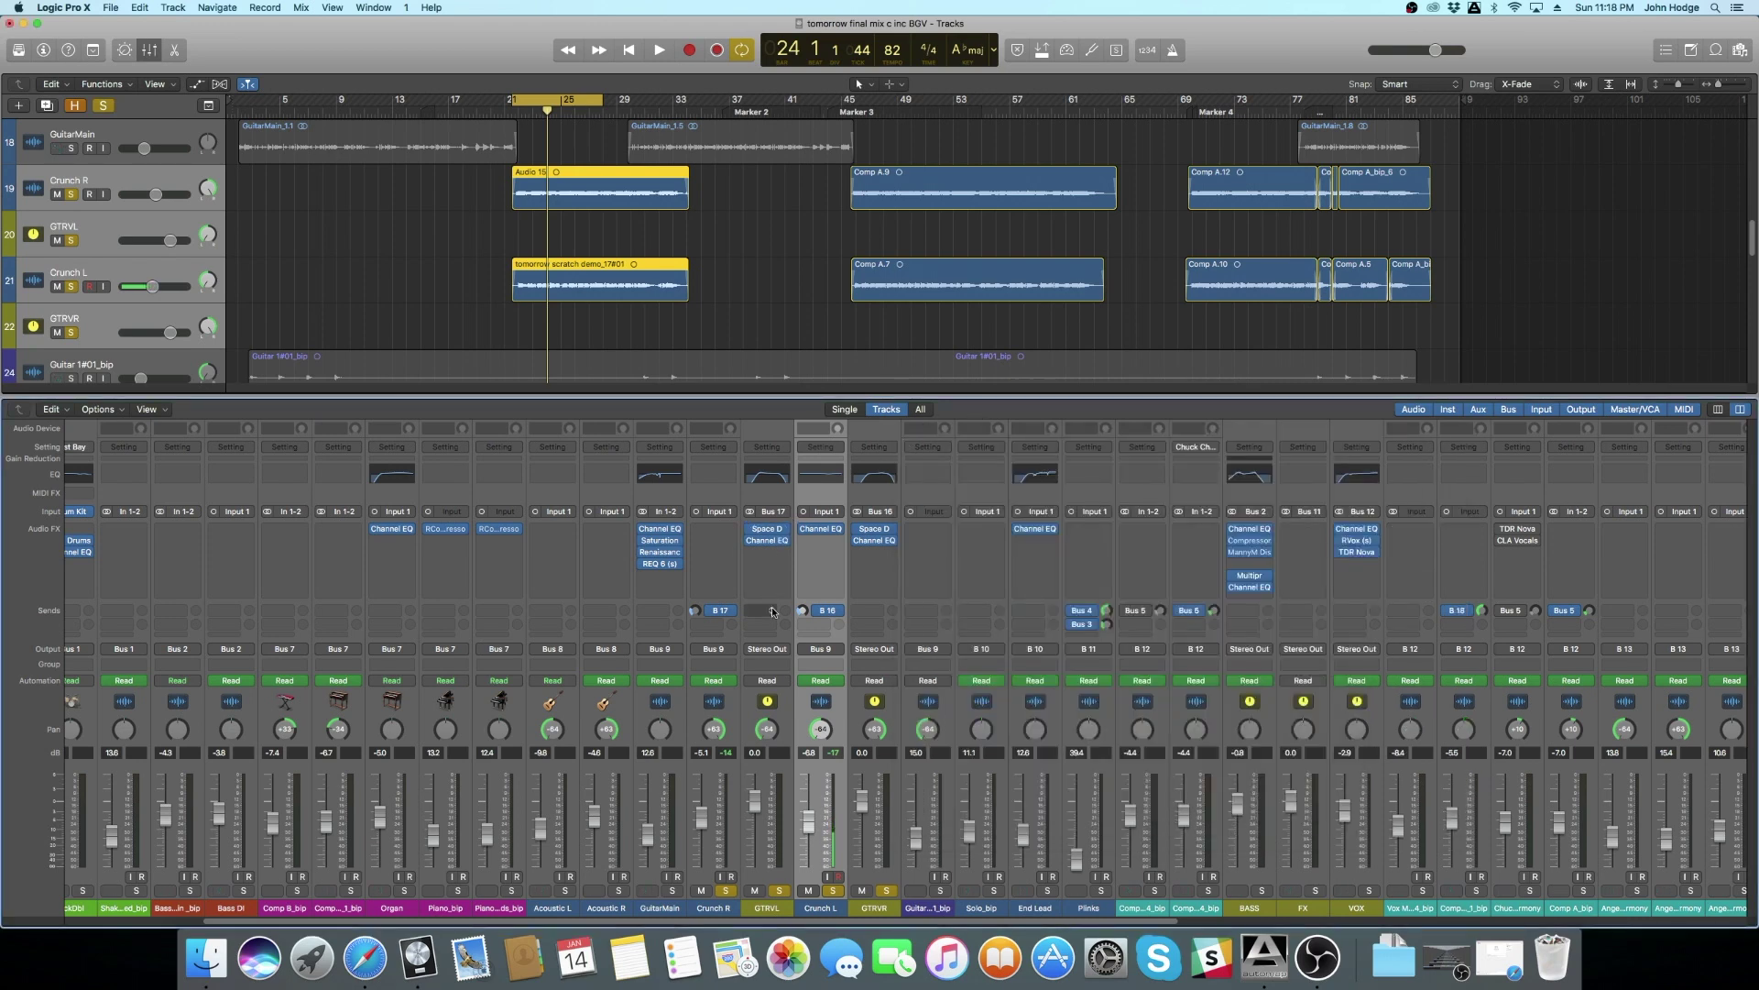
# Step: Open the Channel EQ on GTRVL and examine its low cut, high cut and mid boost, moving its window clear of the mixer
pyautogui.click(780, 910)
pyautogui.moveTo(768, 542)
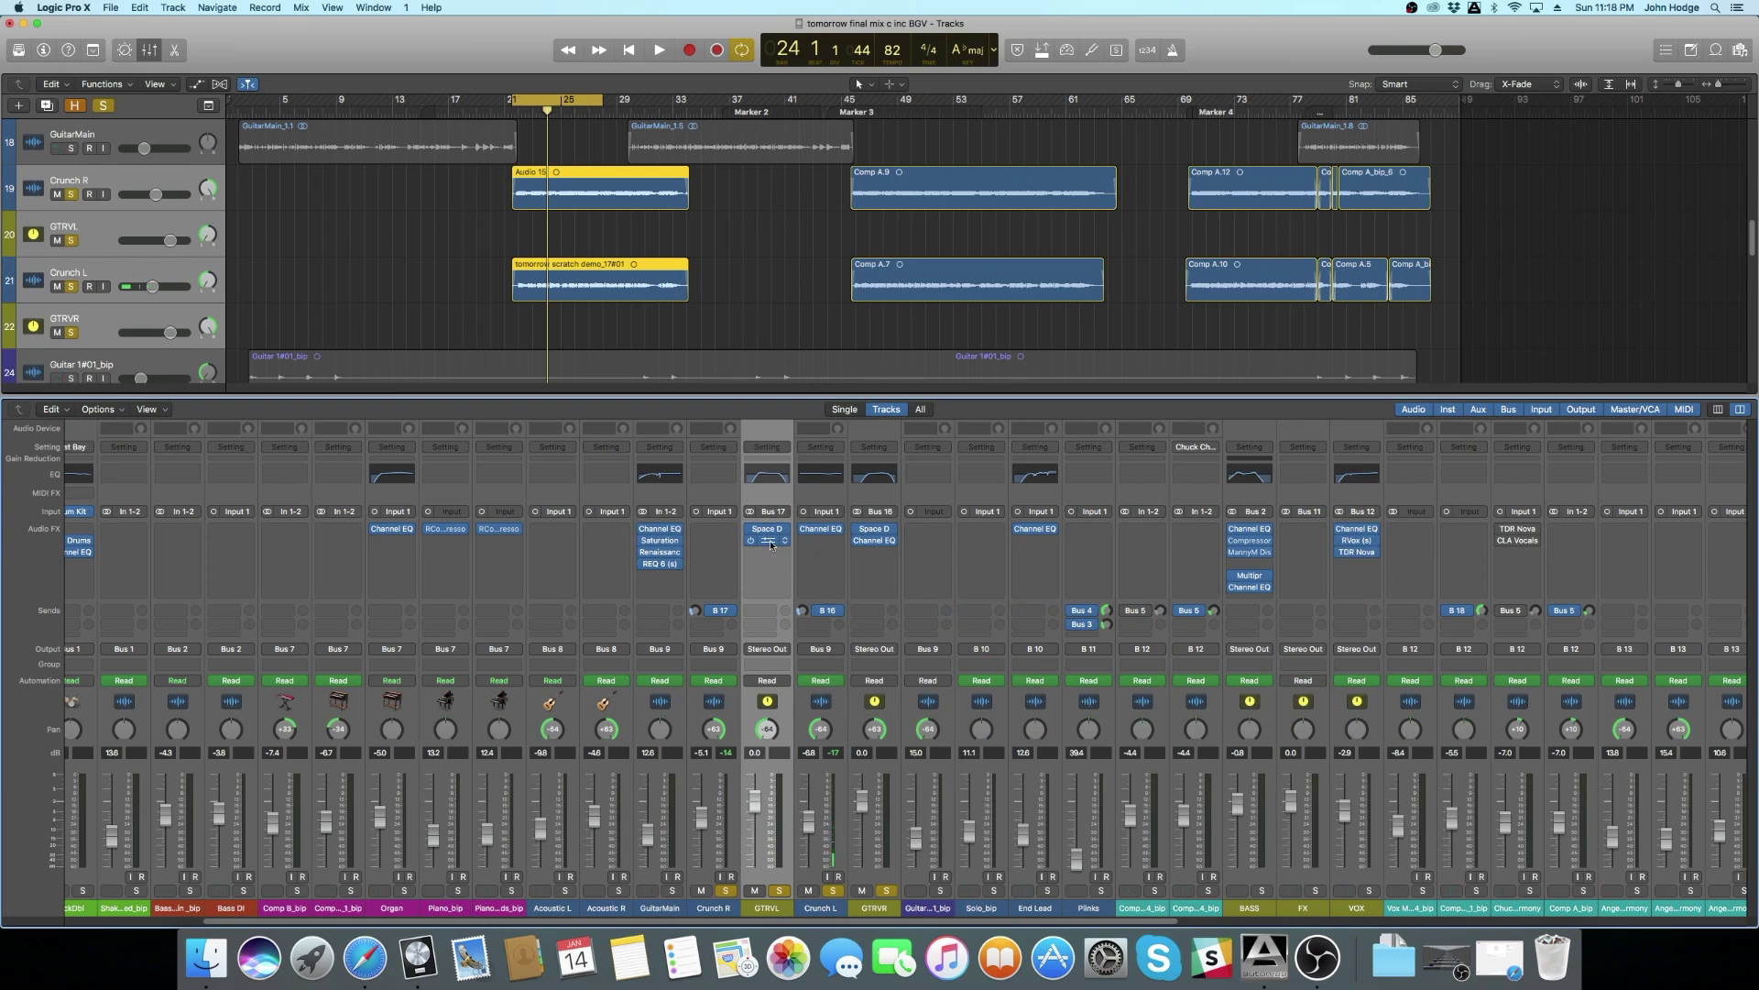
pyautogui.click(768, 541)
pyautogui.moveTo(440, 55); pyautogui.dragTo(490, 336)
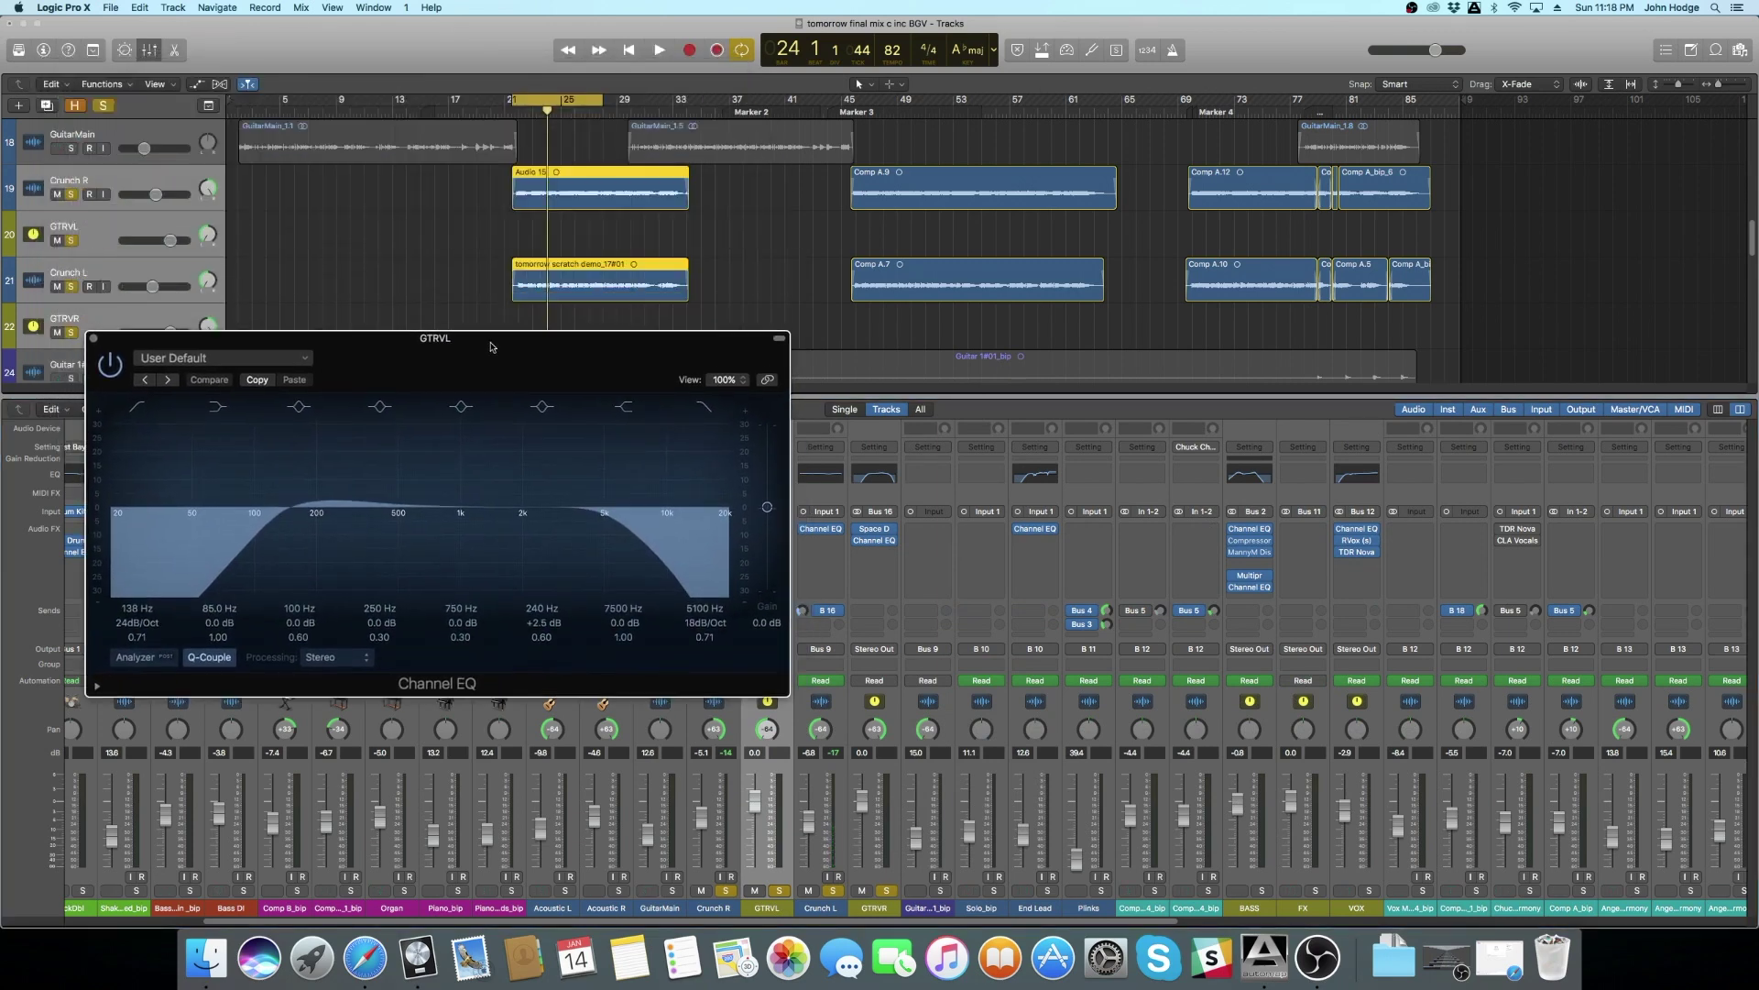
pyautogui.moveTo(358, 352); pyautogui.dragTo(351, 374)
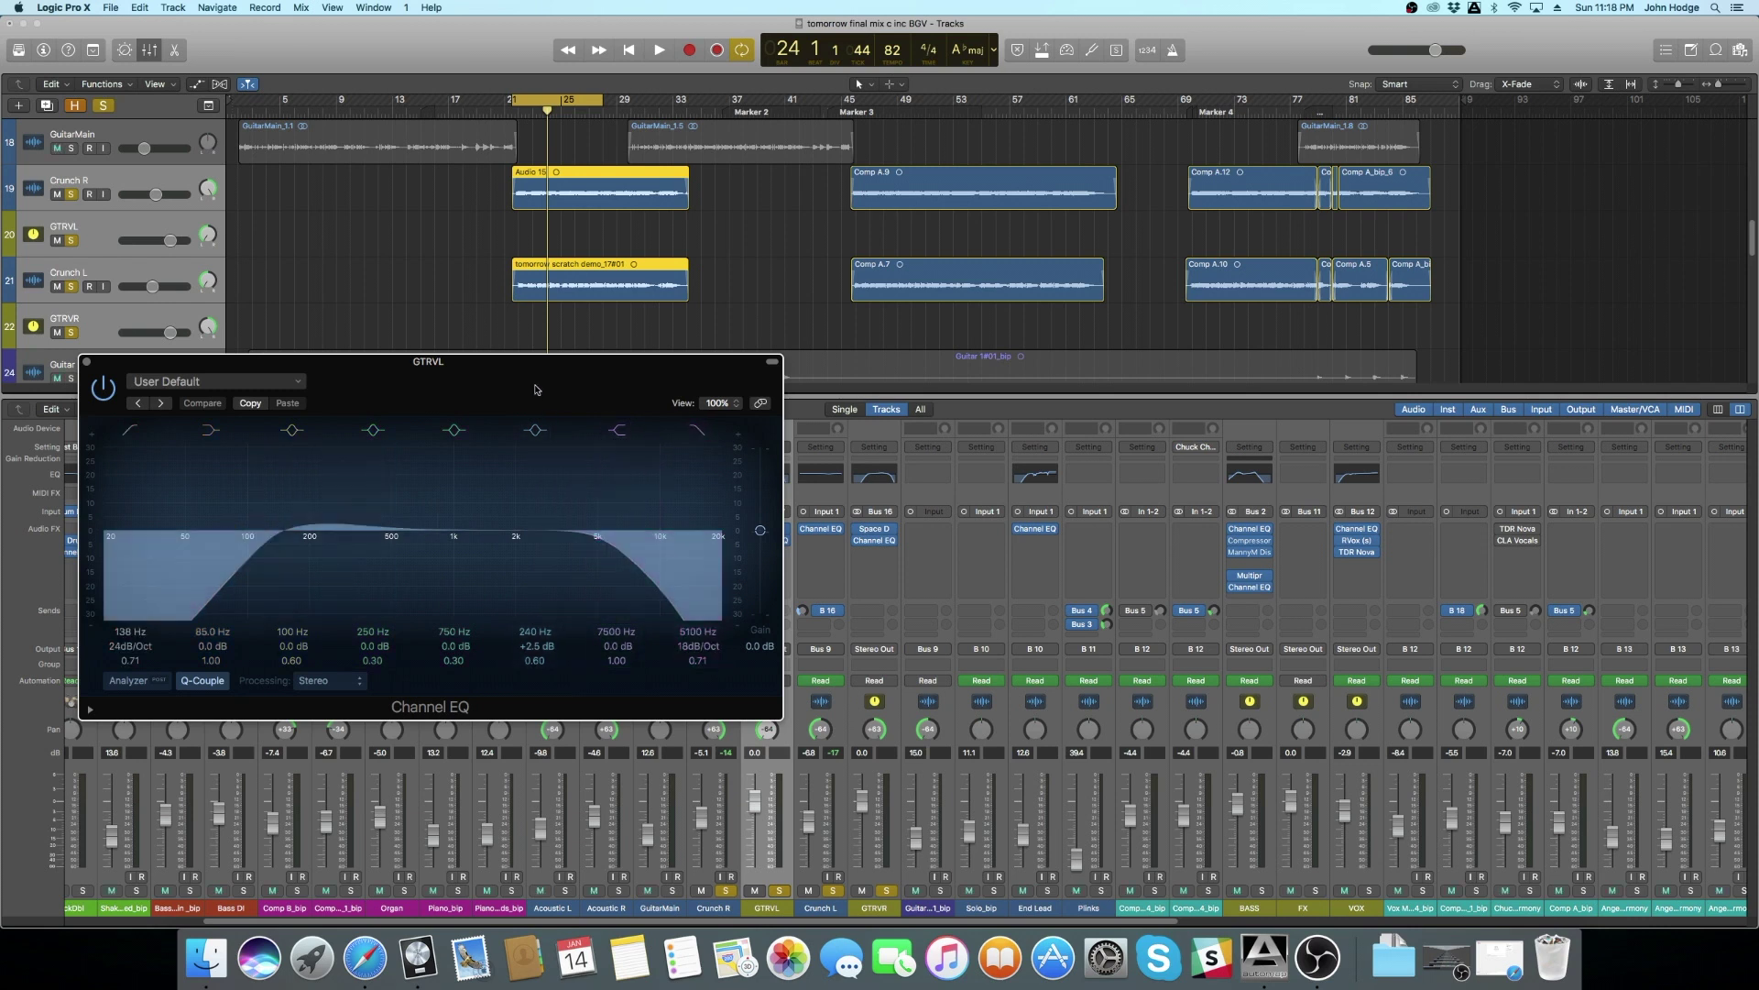
pyautogui.moveTo(539, 389); pyautogui.dragTo(591, 383)
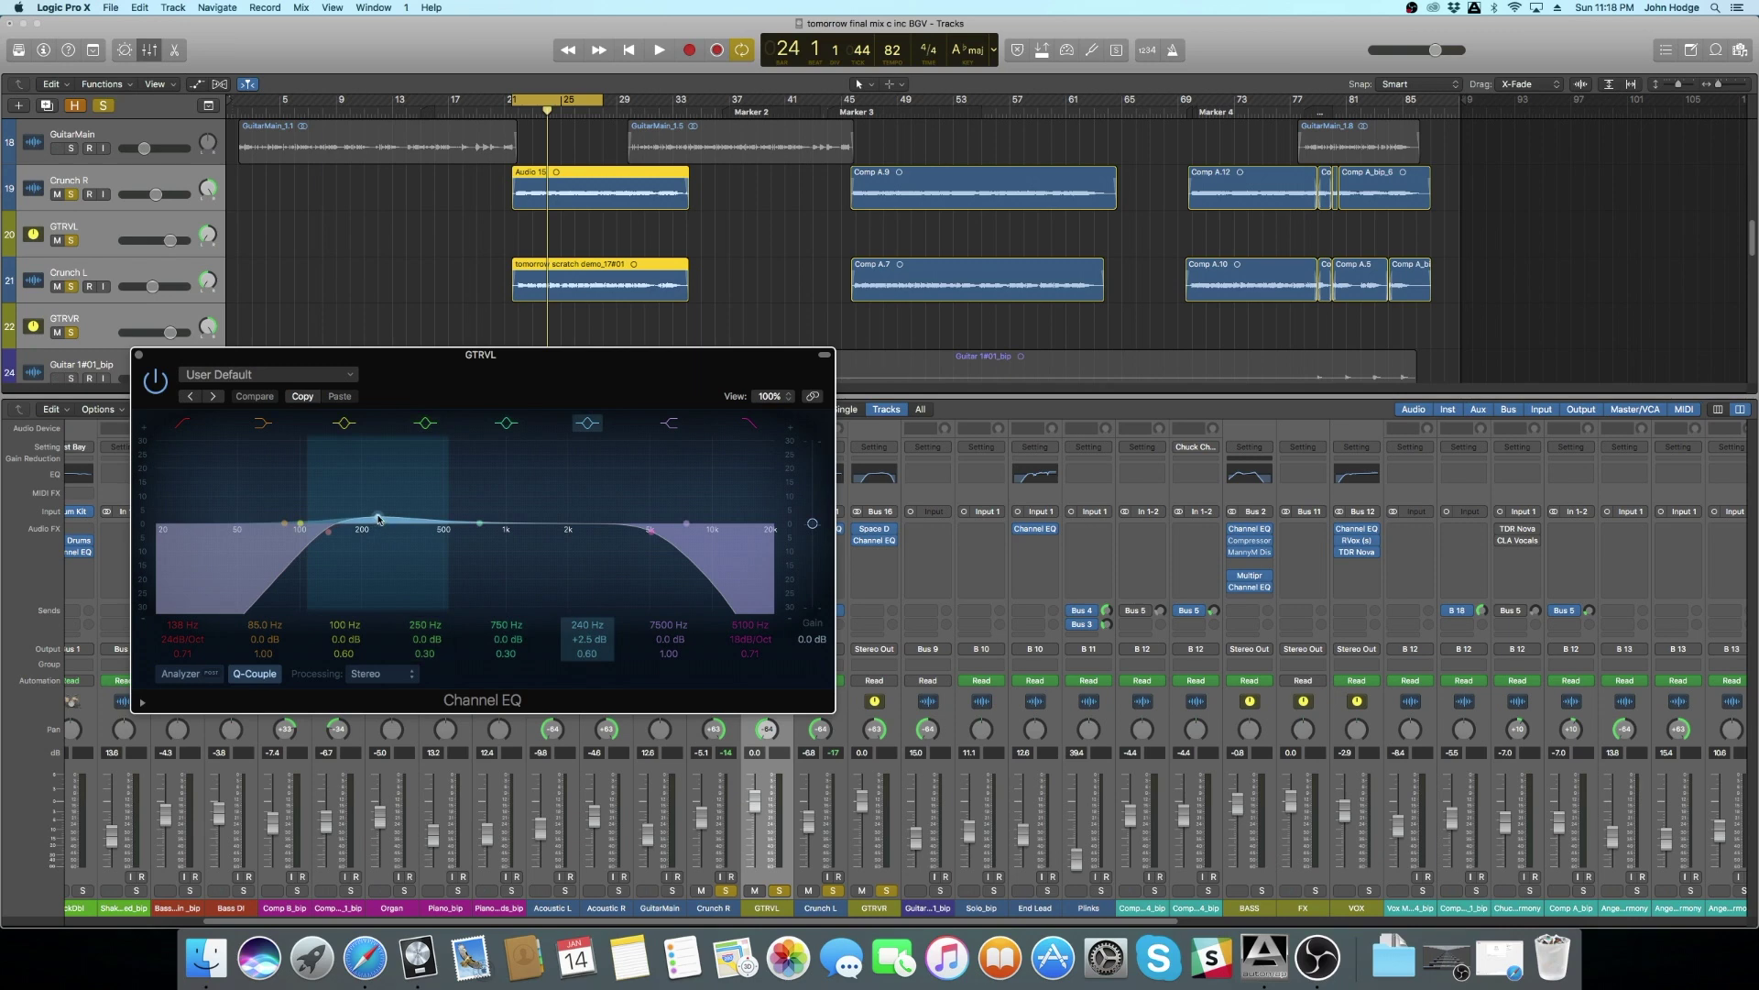
pyautogui.moveTo(597, 374); pyautogui.dragTo(539, 180)
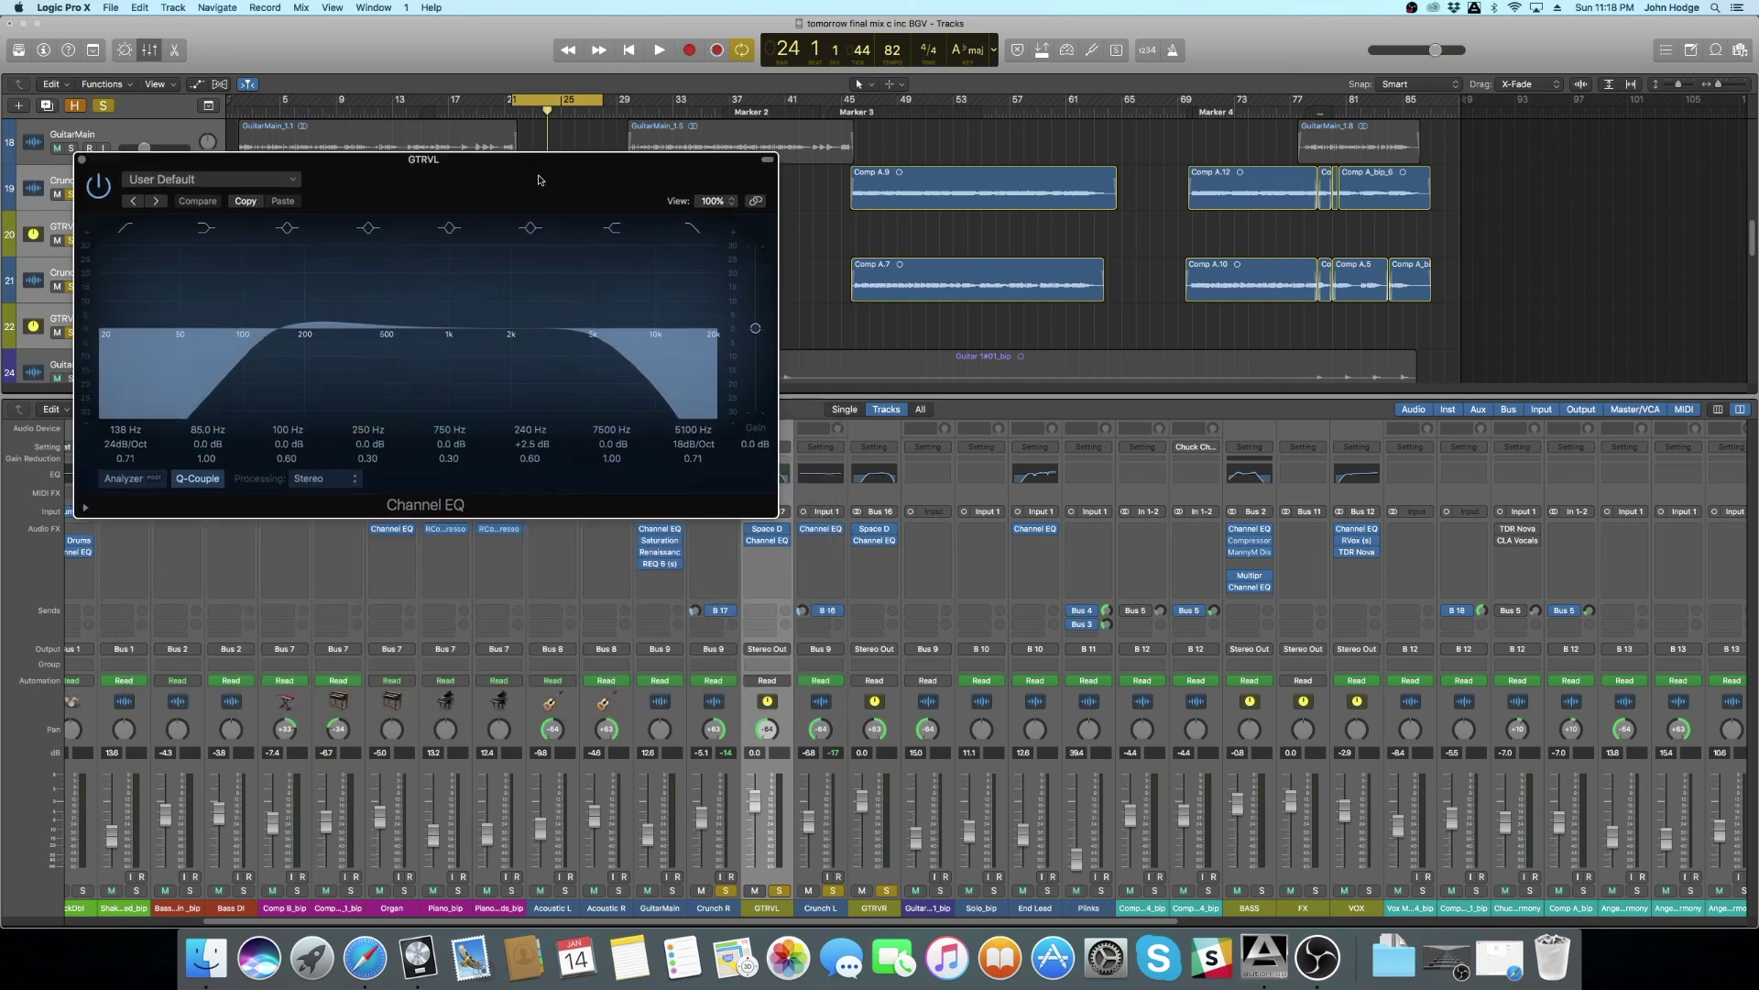
# Step: Open the Channel EQ on GTRVR beside the GTRVL one, compare their curves, and close both plug-ins
pyautogui.click(877, 475)
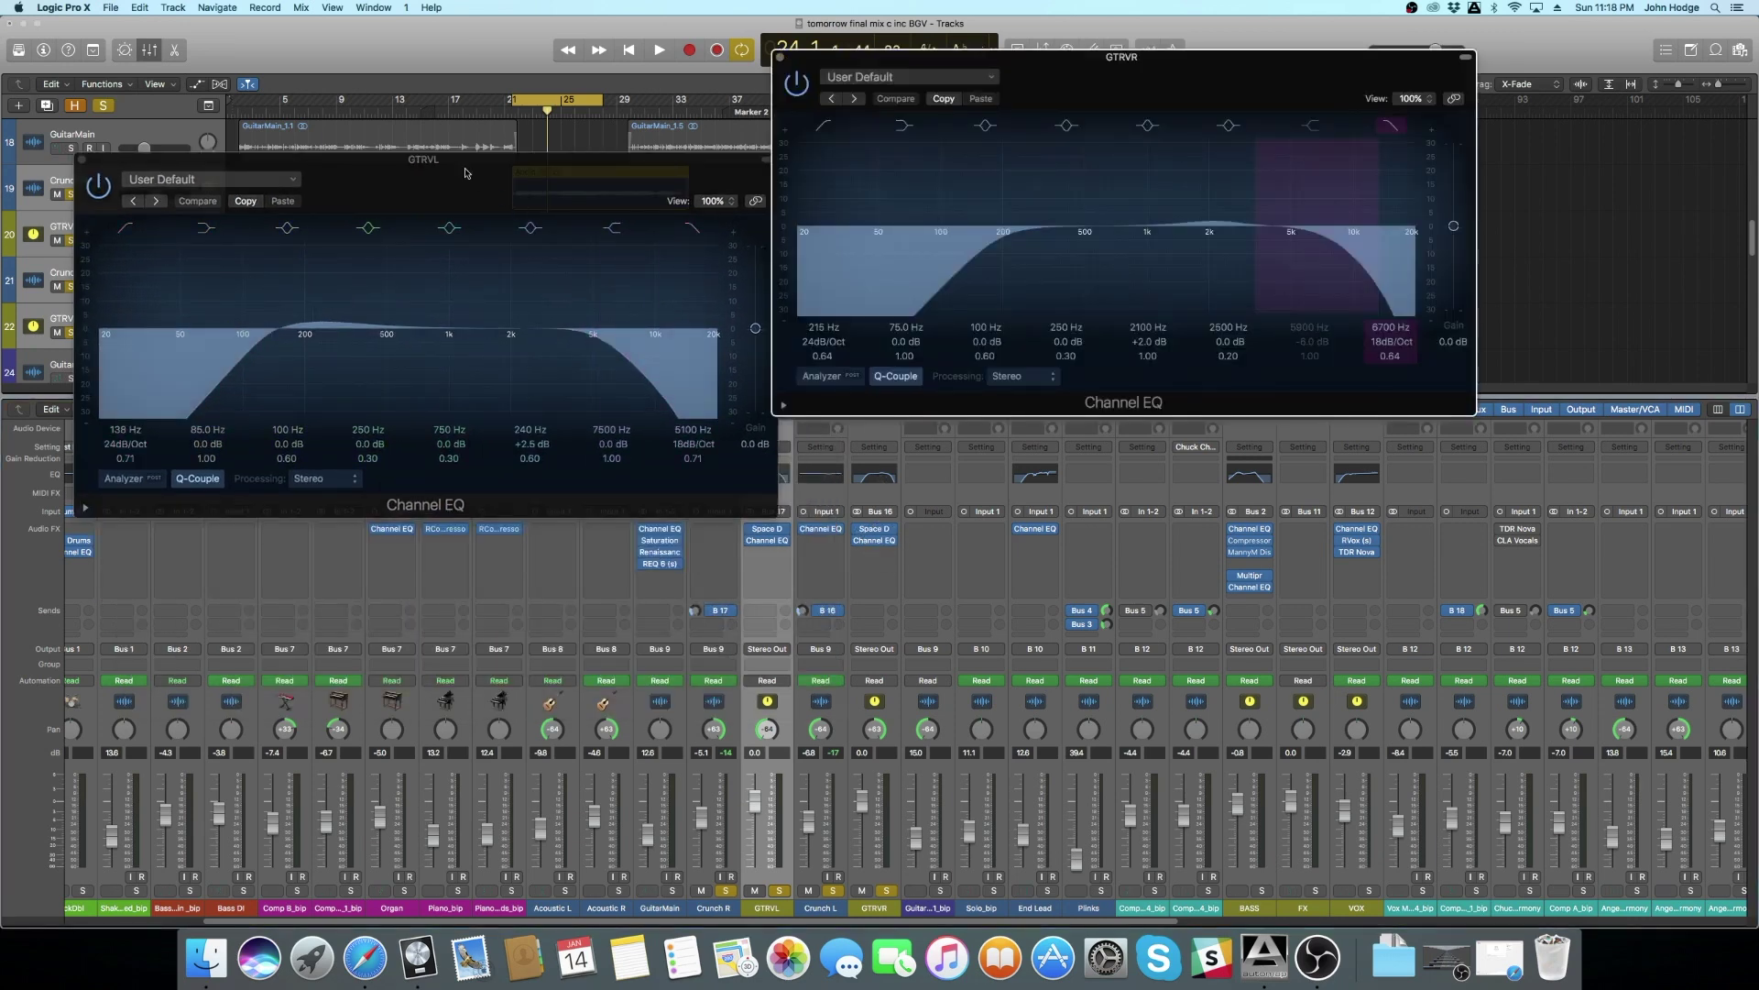
pyautogui.moveTo(1118, 80); pyautogui.dragTo(1212, 243)
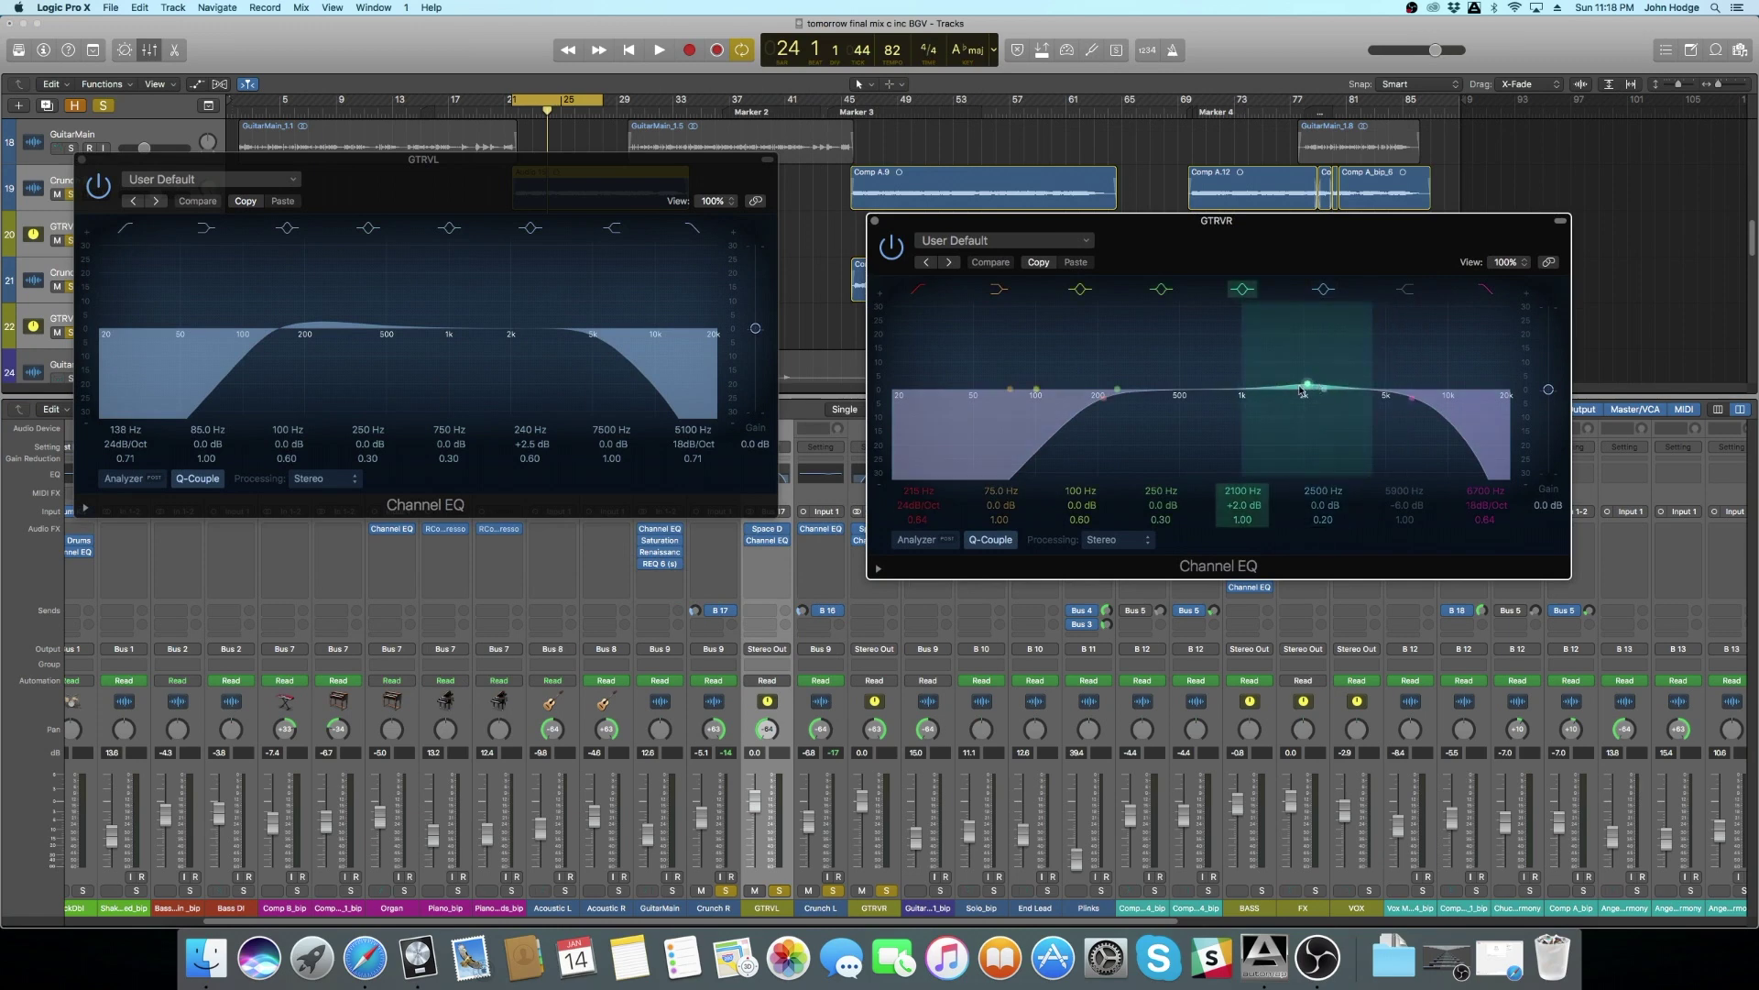
pyautogui.click(873, 222)
pyautogui.click(82, 161)
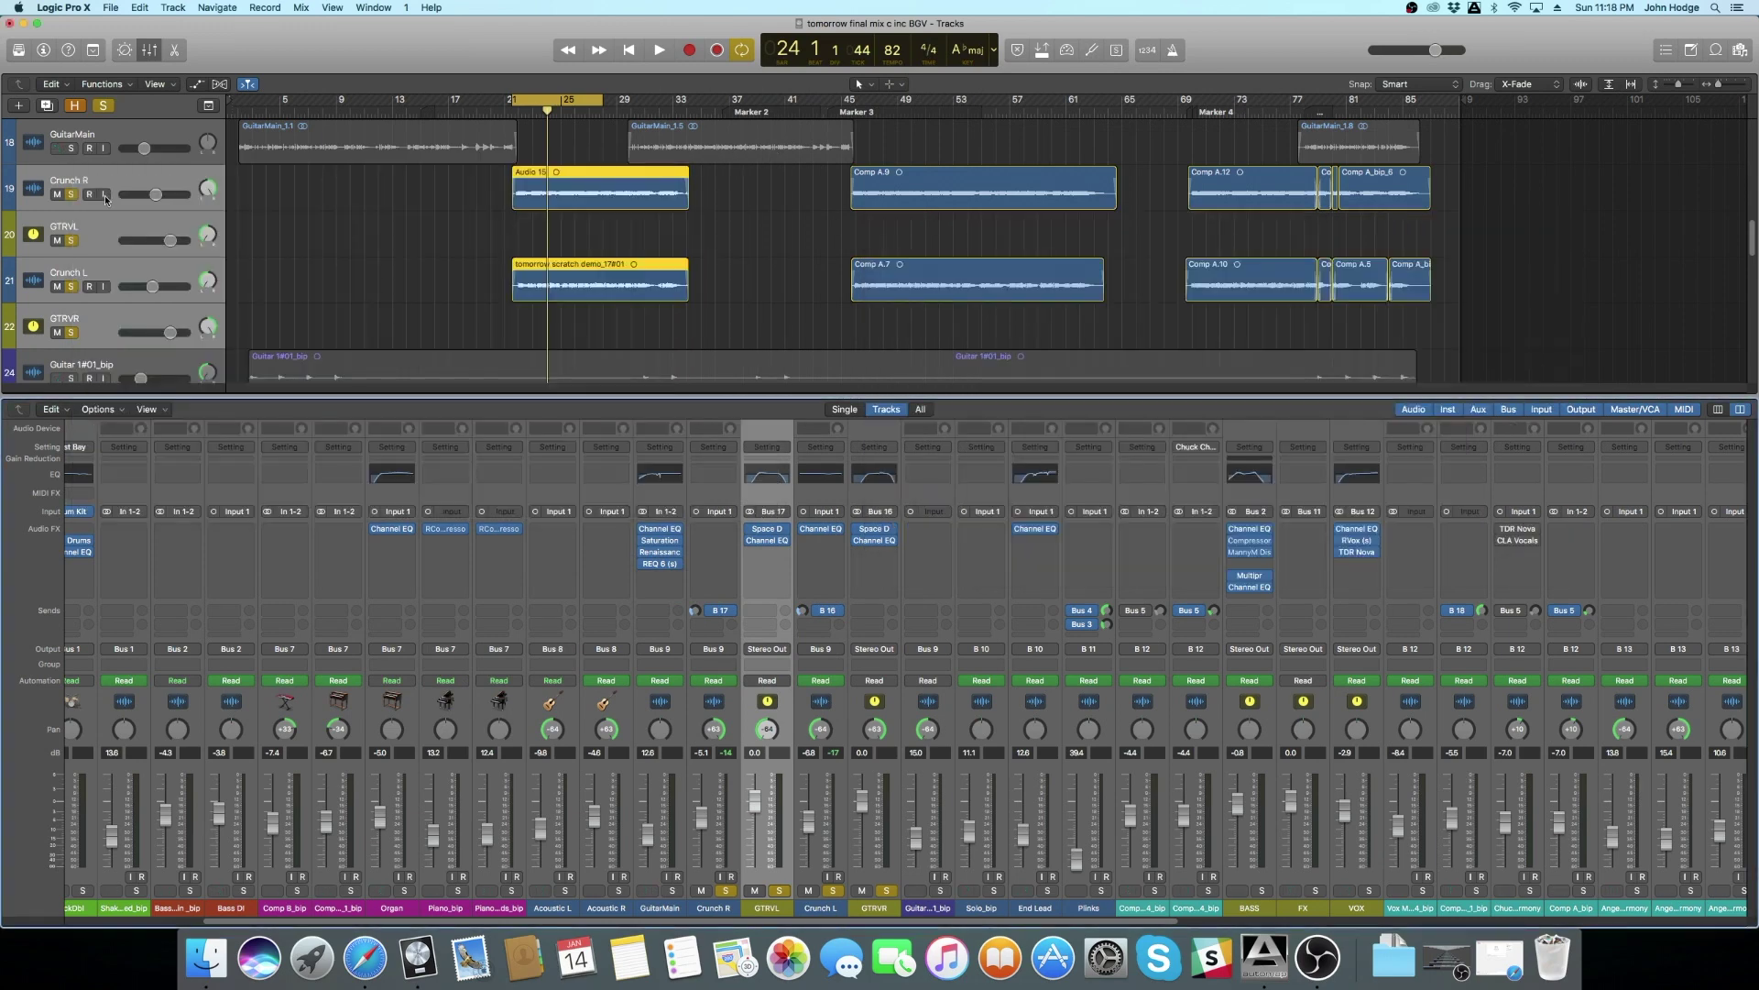
# Step: Unsolo and mute both the GTRVL and GTRVR reverb channels
pyautogui.click(779, 892)
pyautogui.click(888, 892)
pyautogui.click(754, 891)
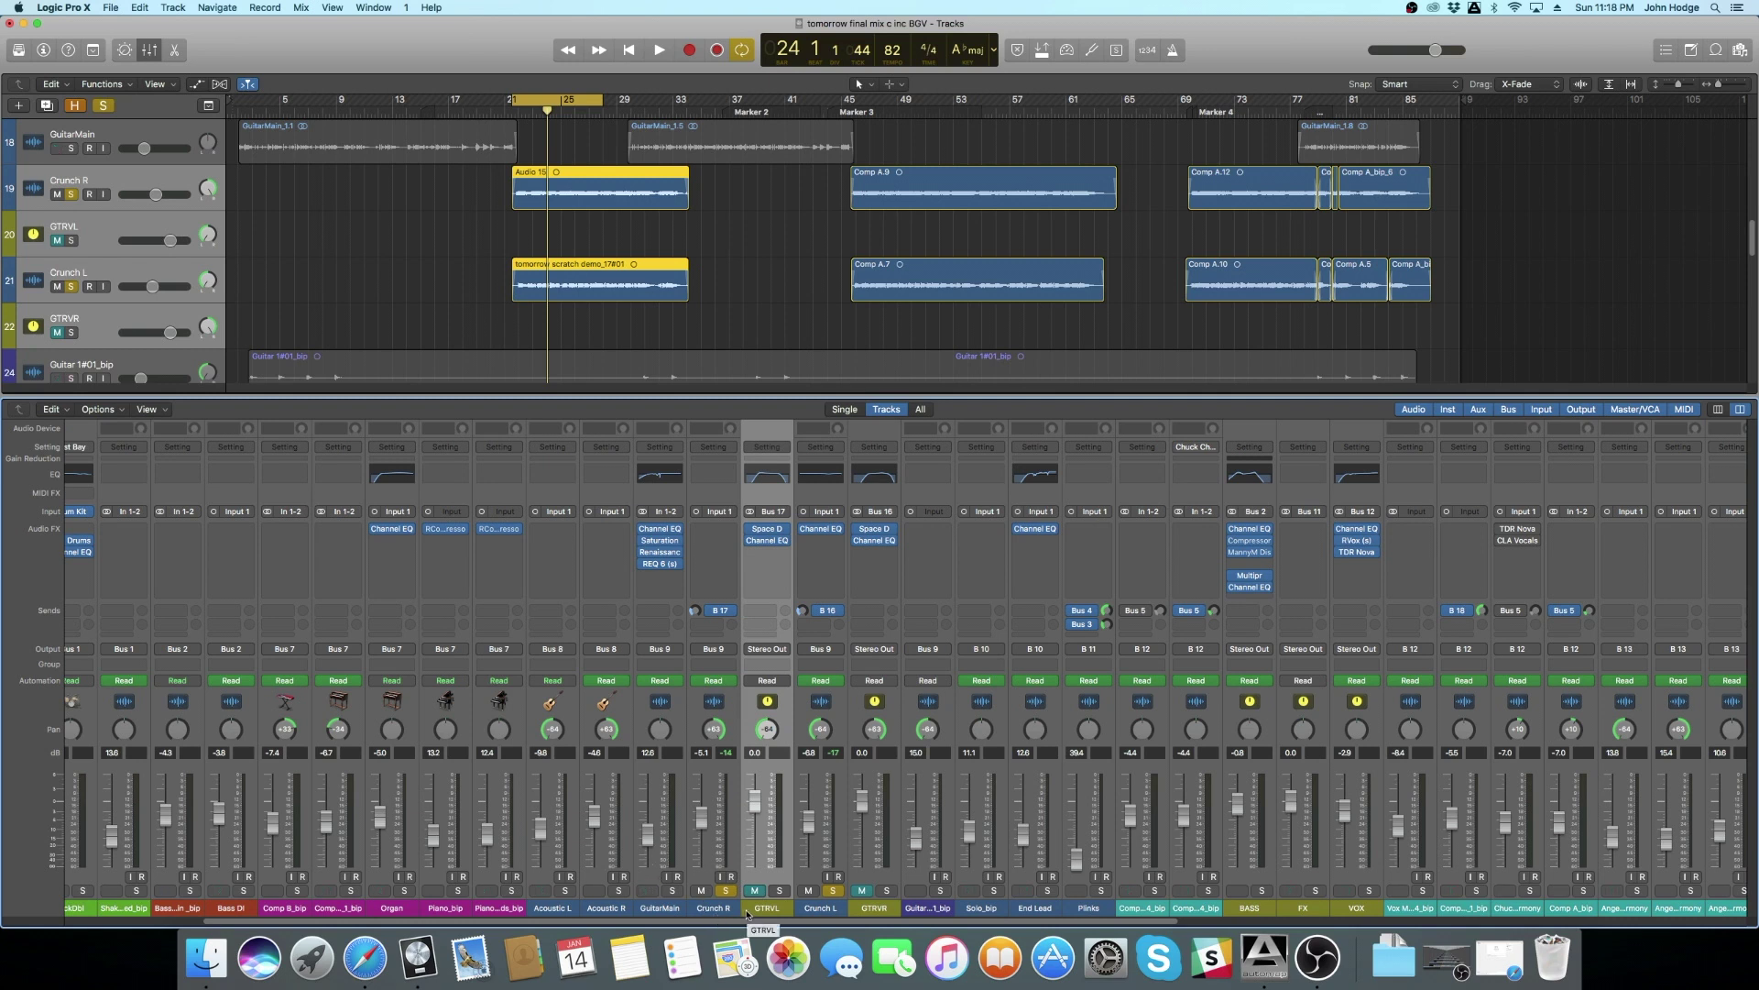
# Step: Play the soloed crunch guitars while toggling the GTRVL and GTRVR mutes to compare the sound with and without reverb
pyautogui.press('space')
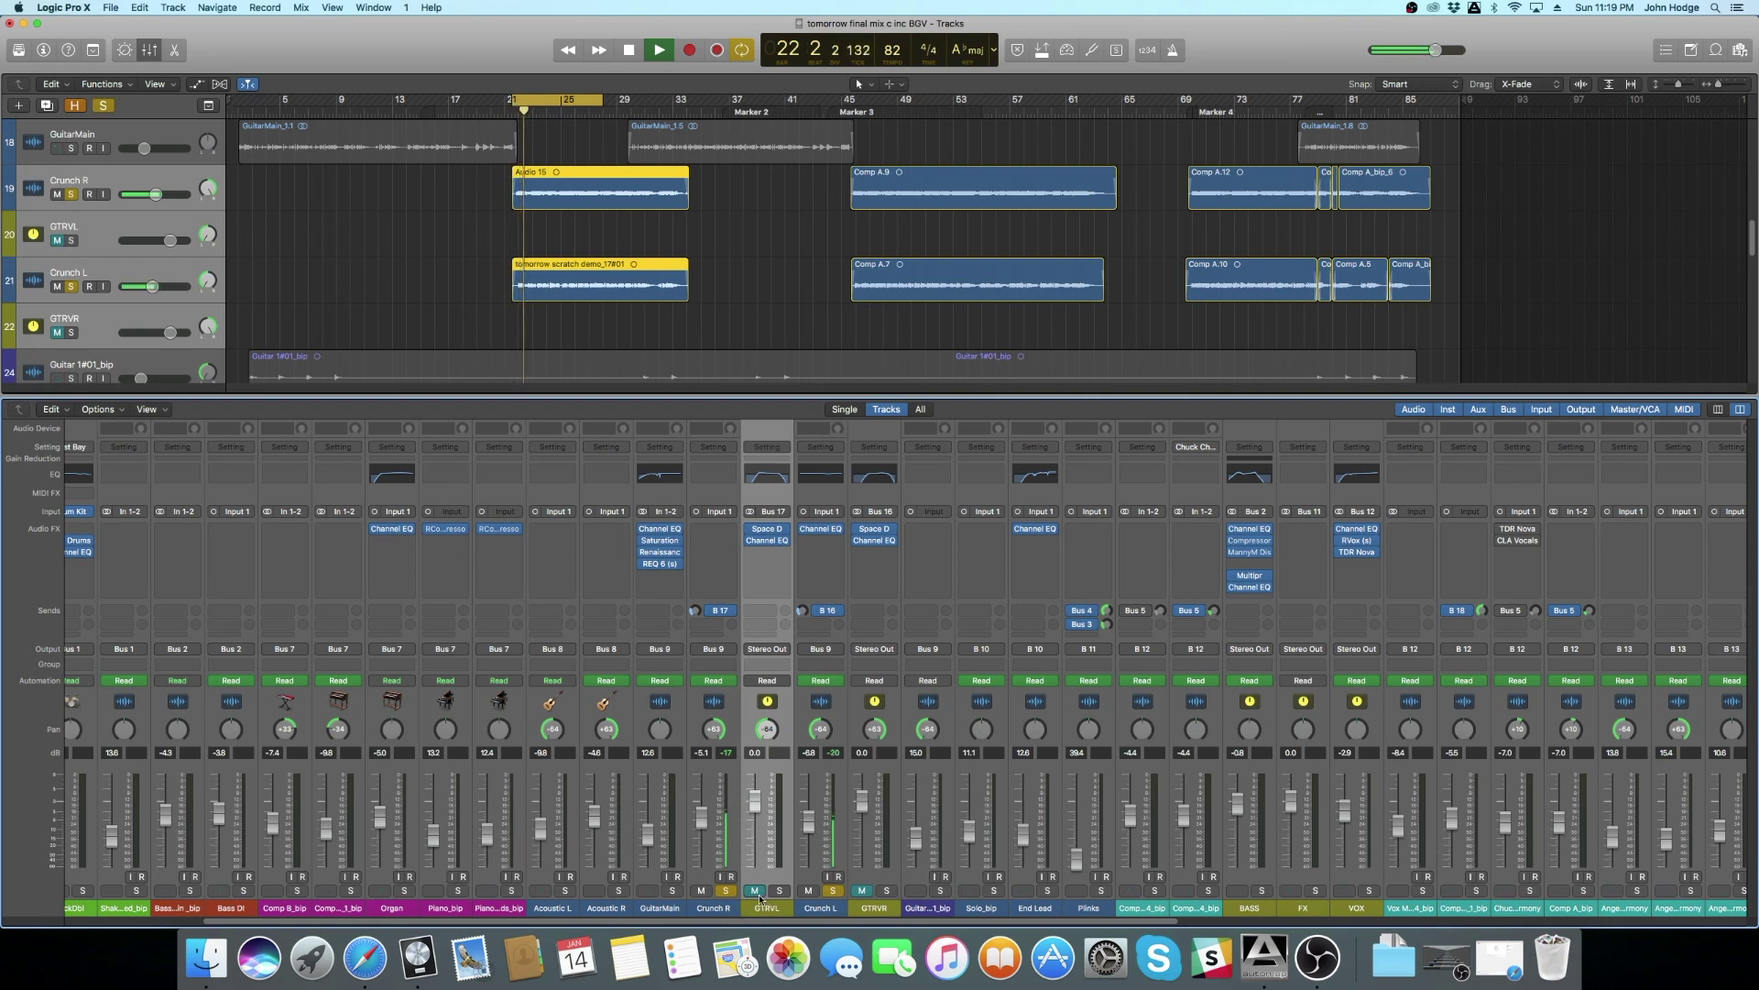
pyautogui.click(754, 891)
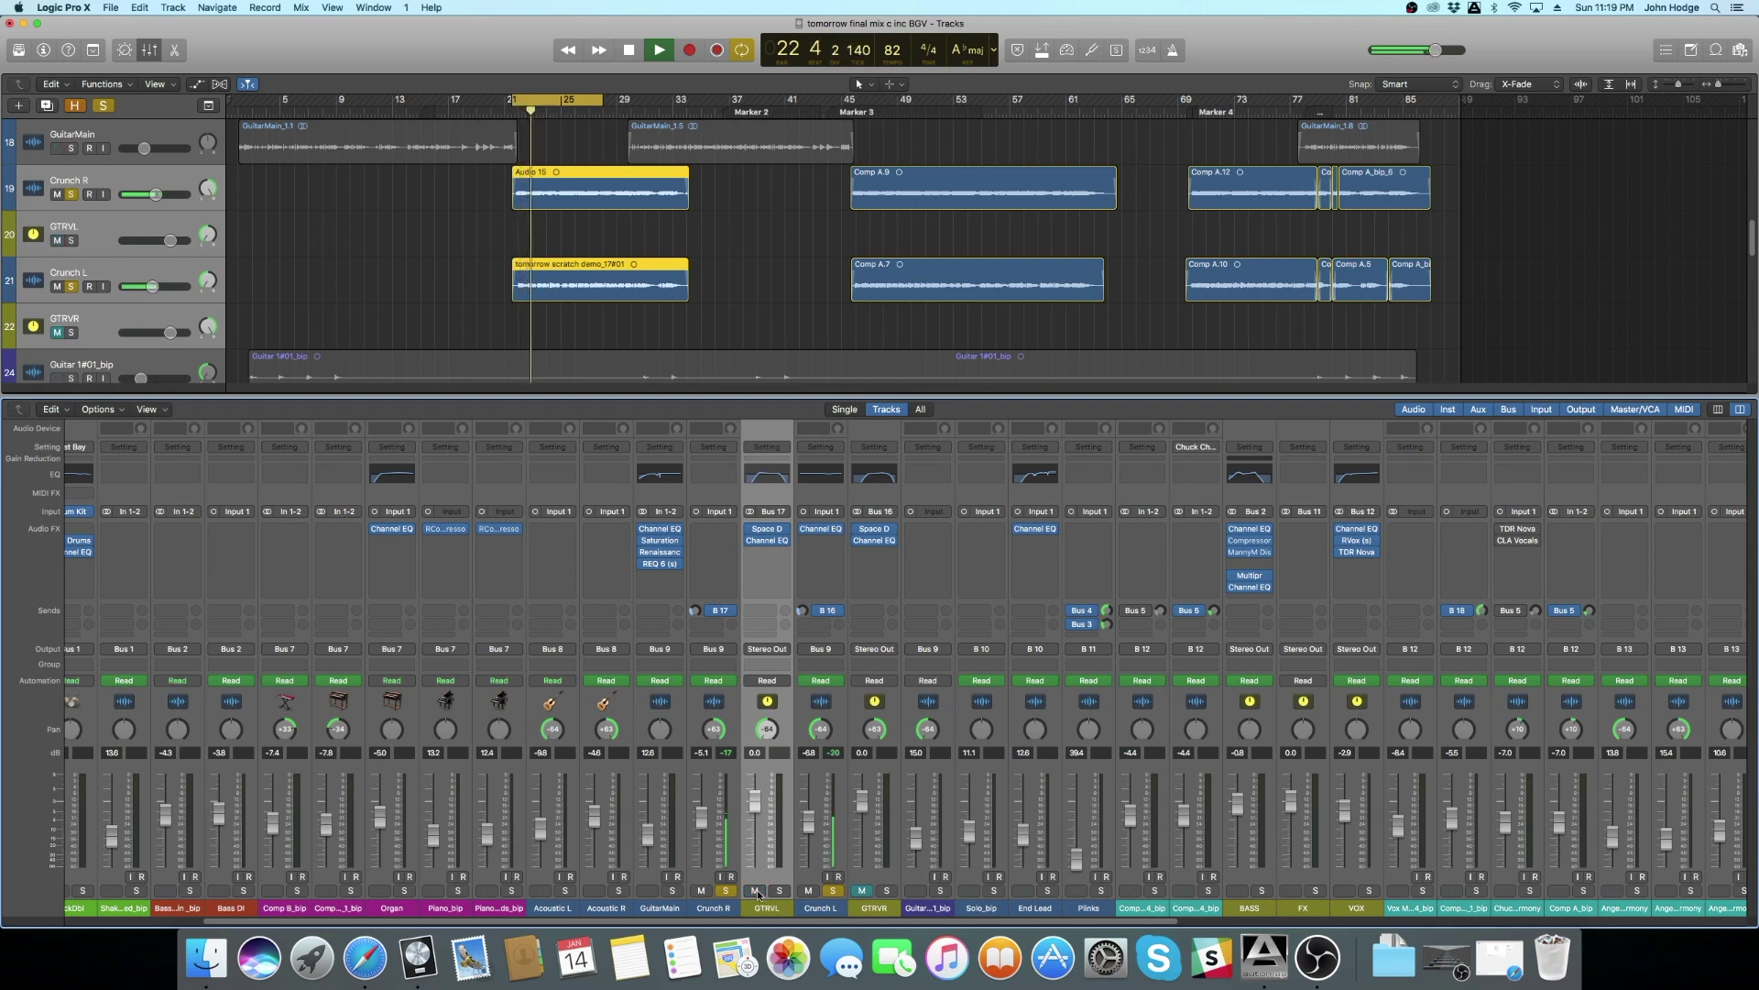
pyautogui.click(862, 891)
pyautogui.click(862, 891)
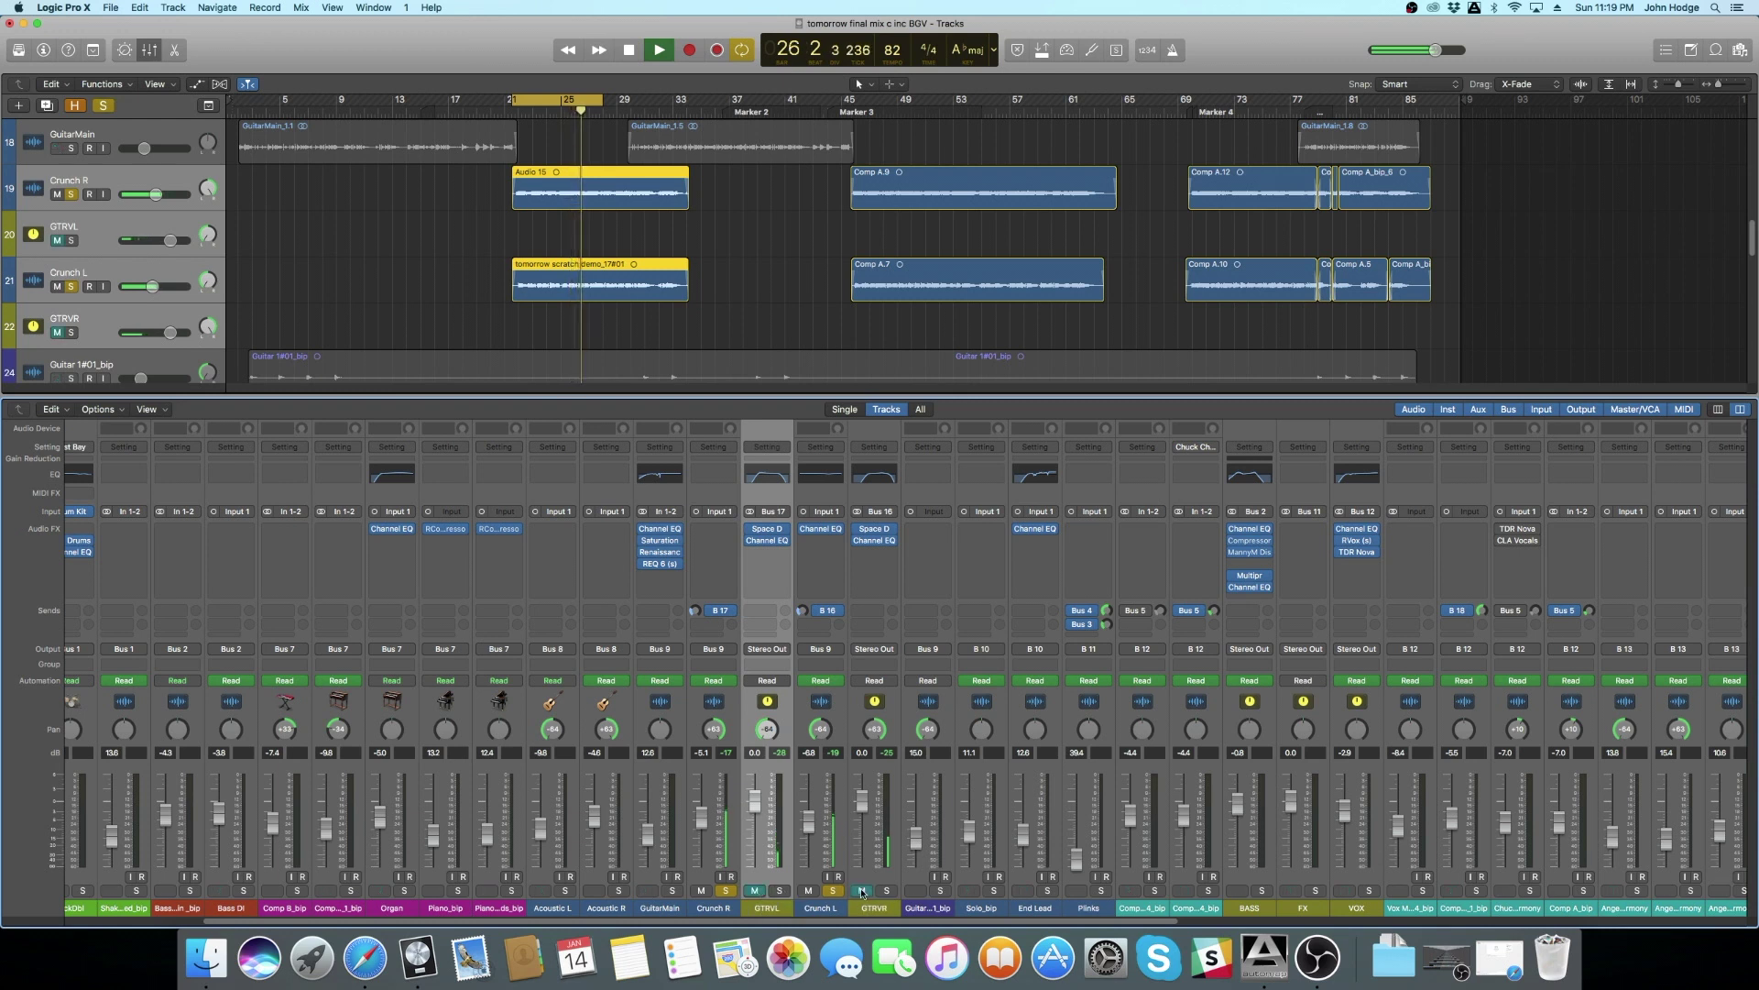
pyautogui.press('space')
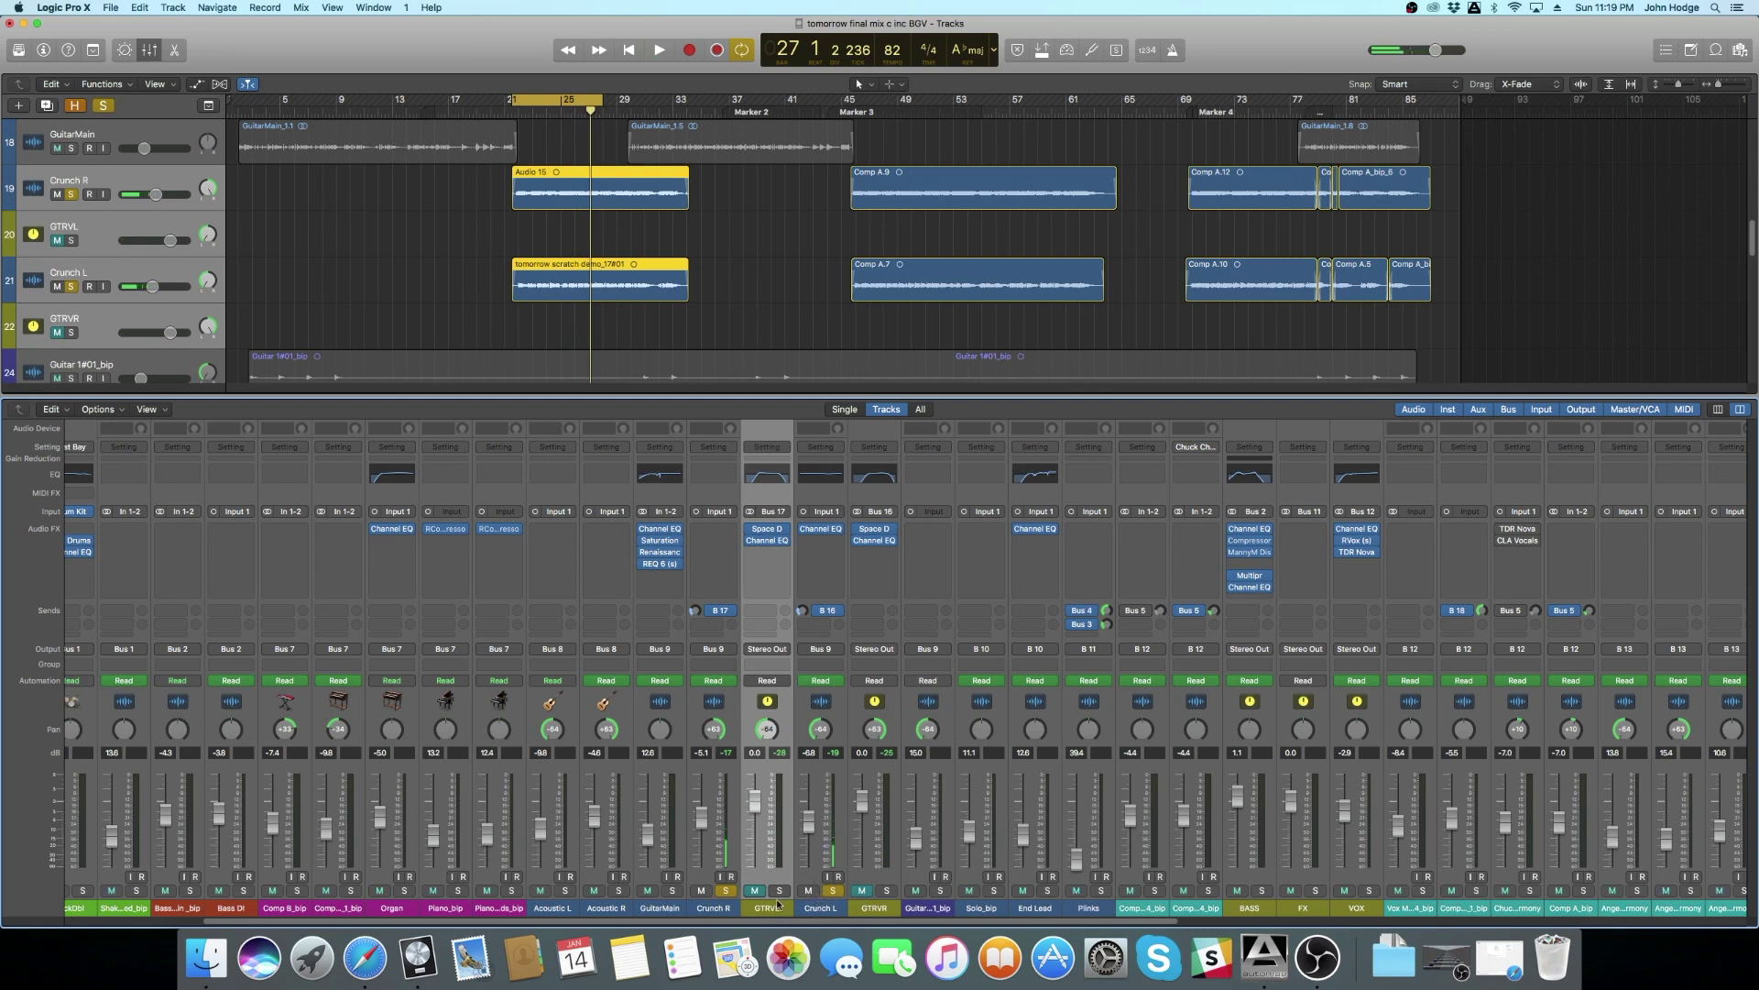
# Step: Unmute GTRVL and GTRVR and unsolo Crunch R and Crunch L
pyautogui.click(756, 891)
pyautogui.click(866, 892)
pyautogui.click(726, 891)
pyautogui.click(832, 891)
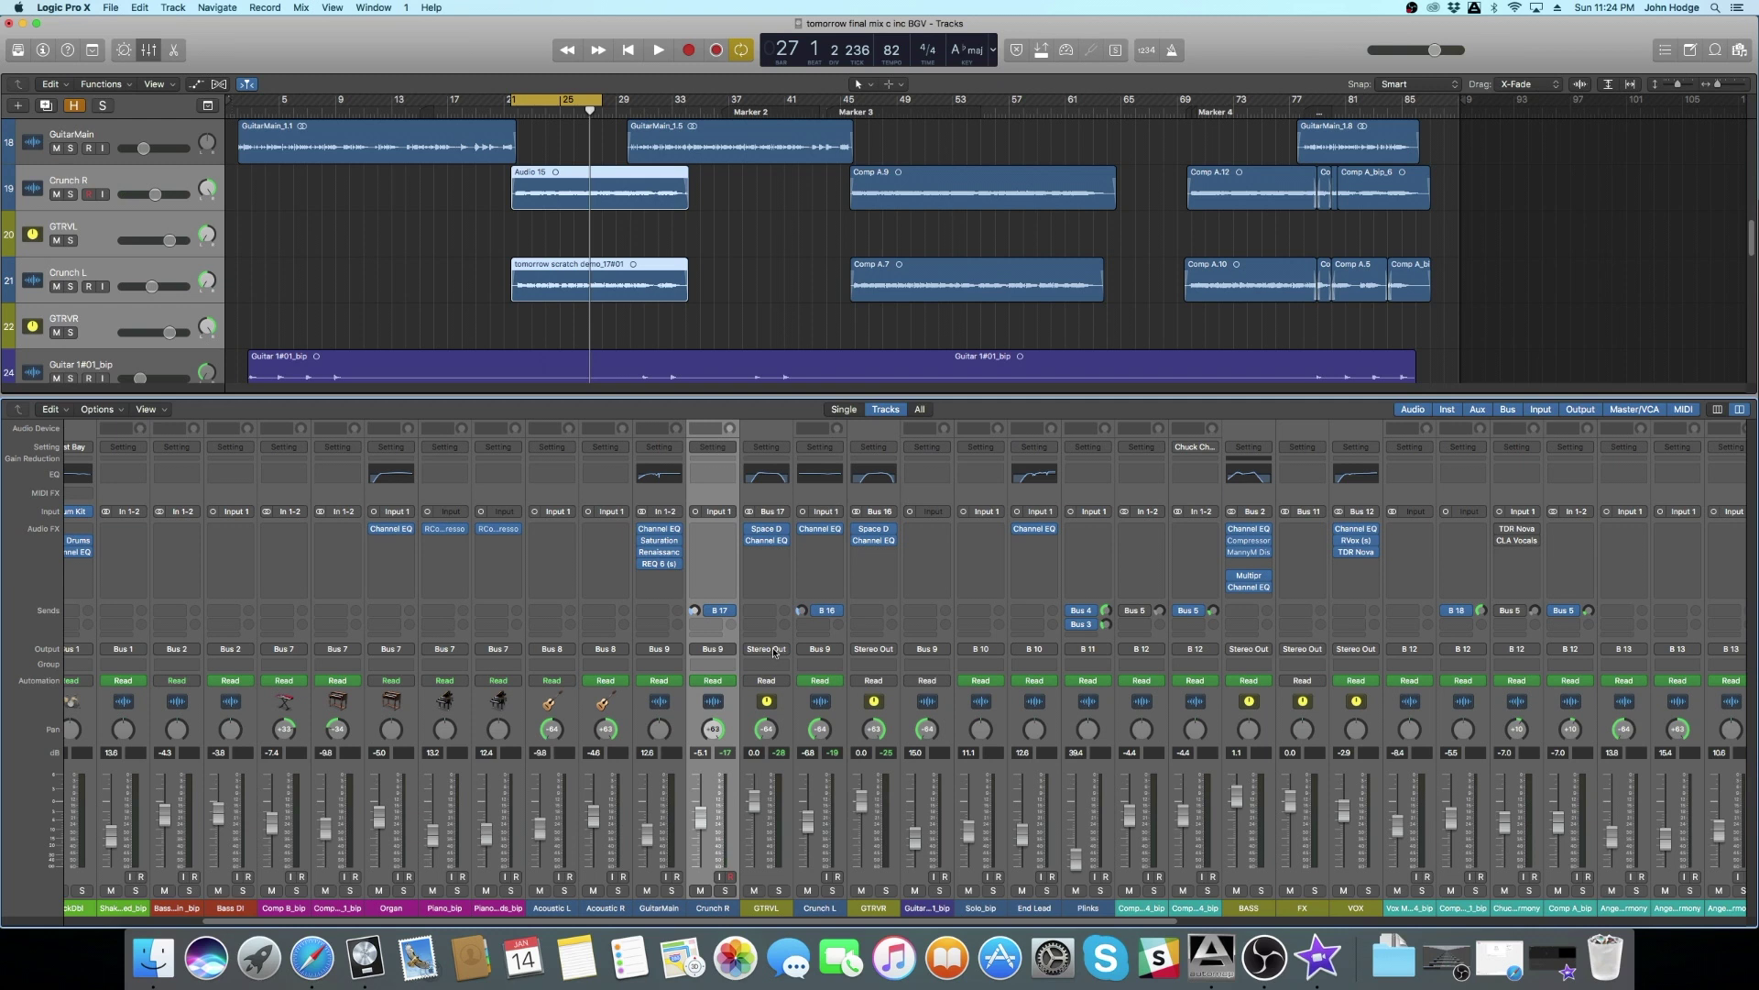
# Step: Select GTRVL and GTRVR together and toggle their mutes while playing the full mix to compare it with and without guitar reverb
pyautogui.moveTo(728, 615)
pyautogui.moveTo(716, 552)
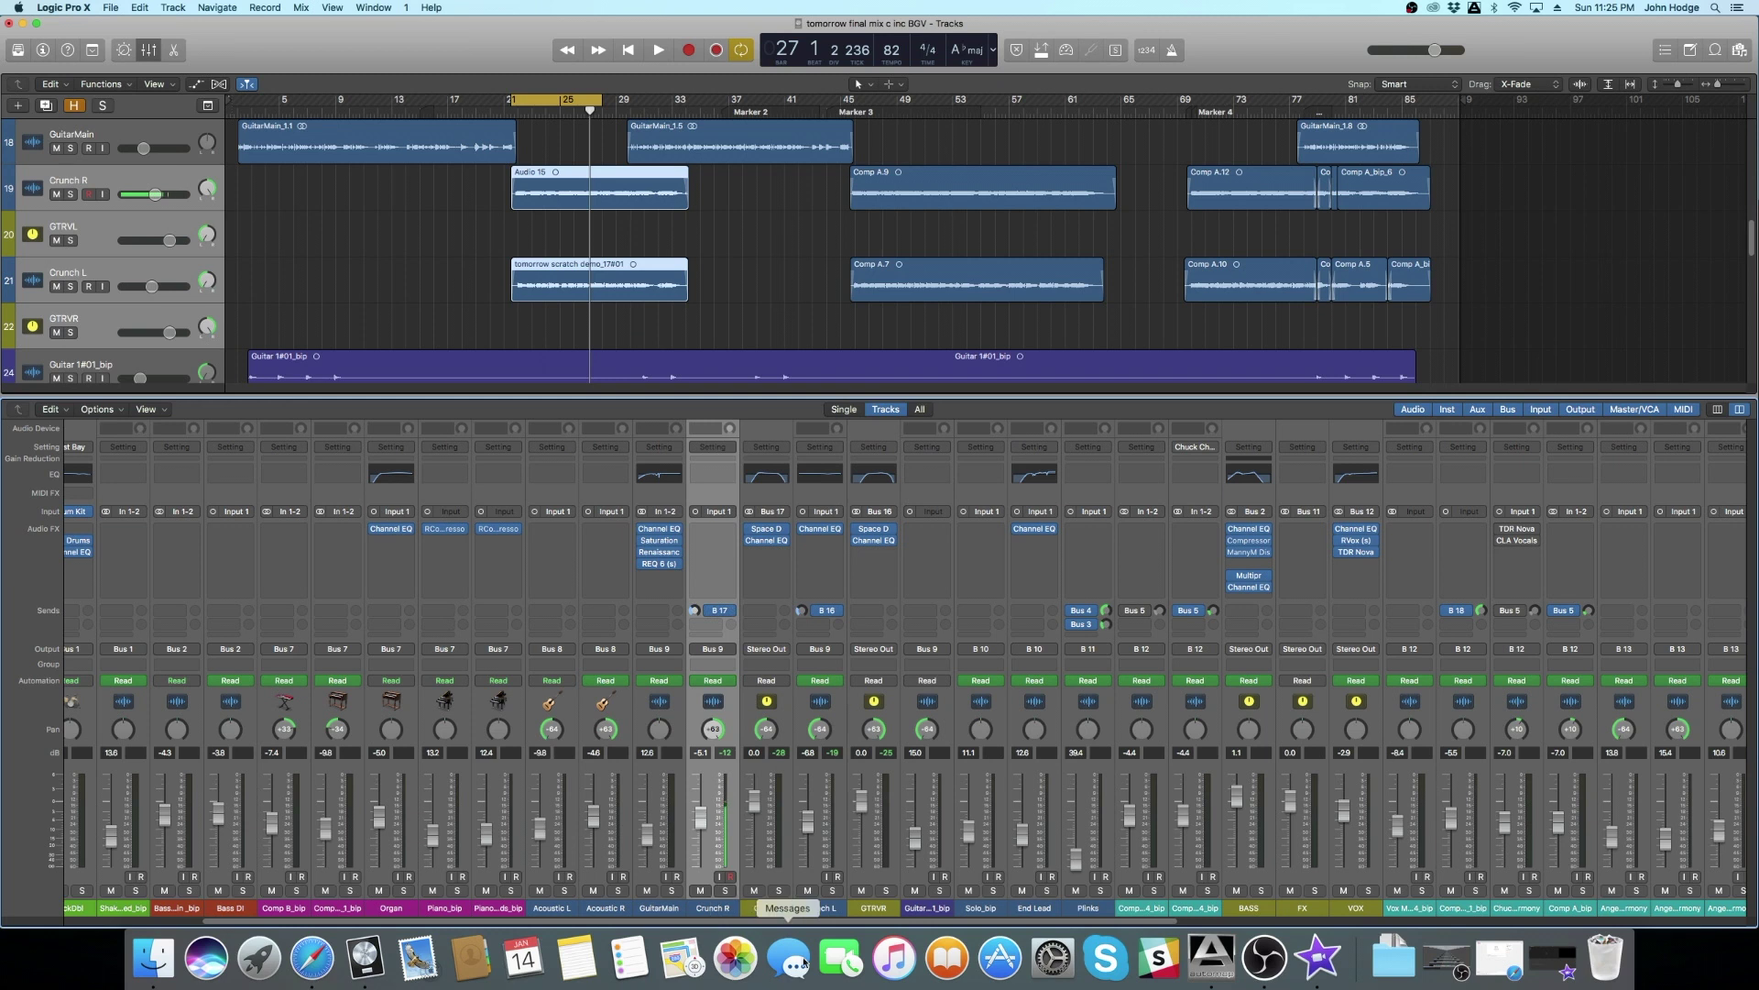
pyautogui.click(766, 907)
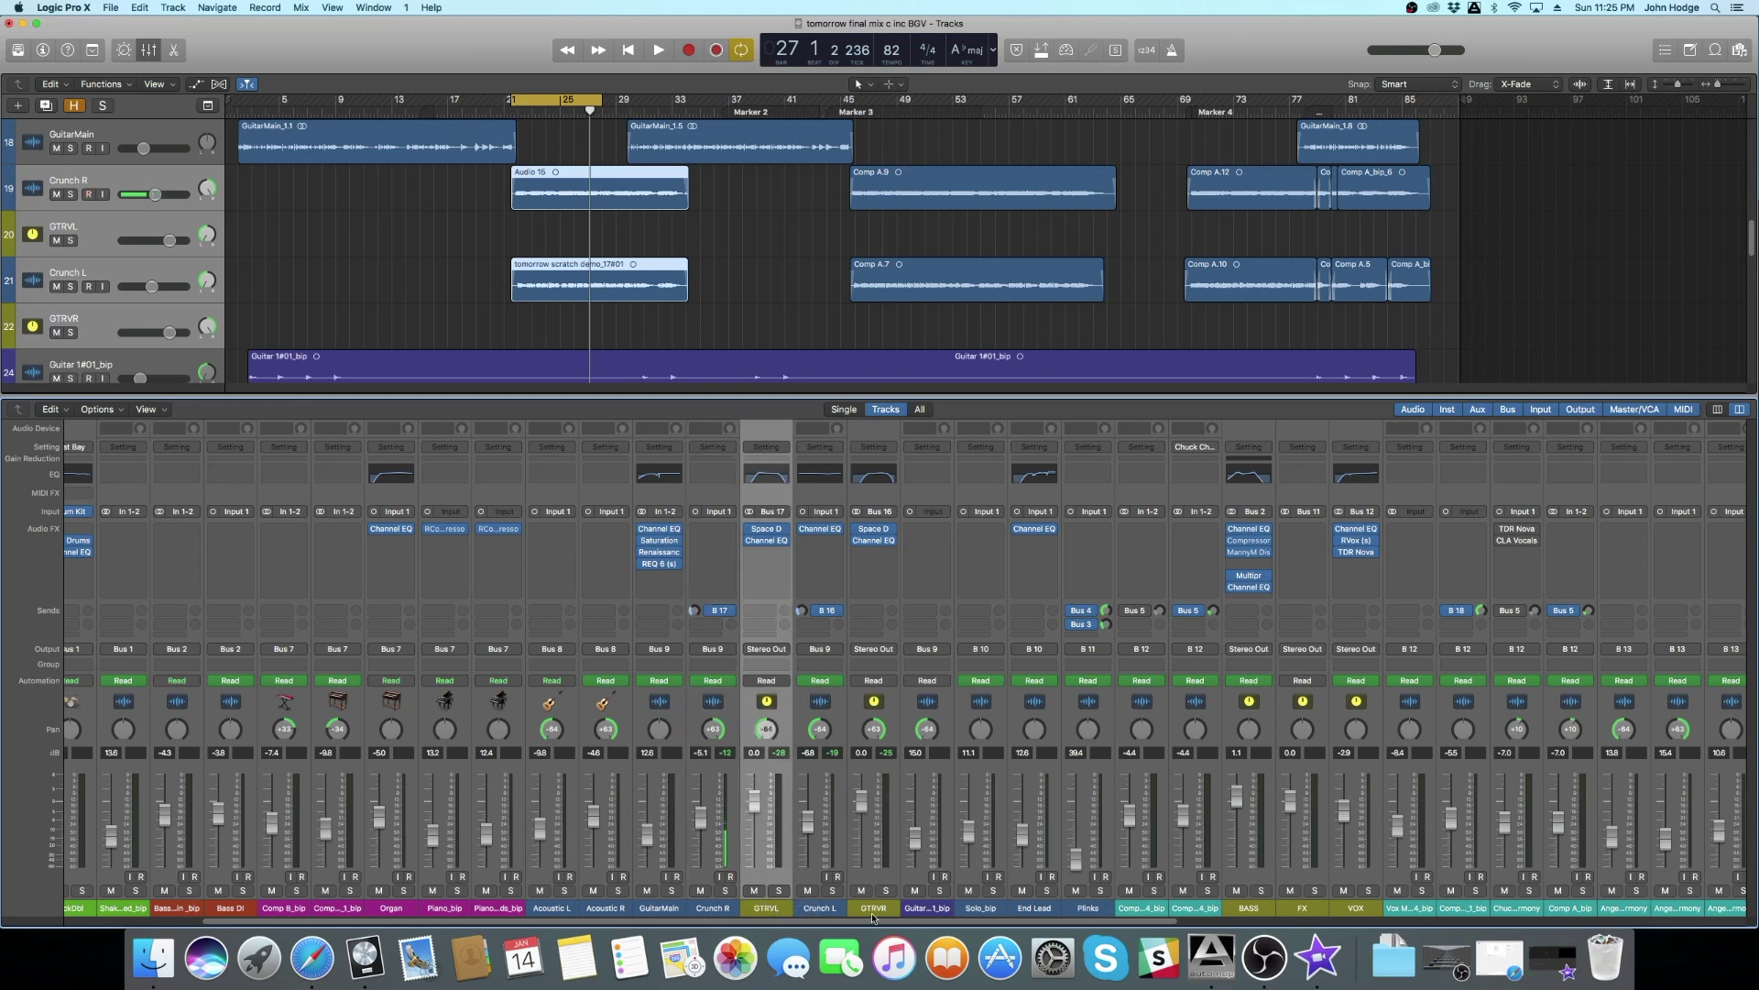
pyautogui.keyDown('super'); pyautogui.click(875, 908); pyautogui.keyUp('super')
pyautogui.press('space')
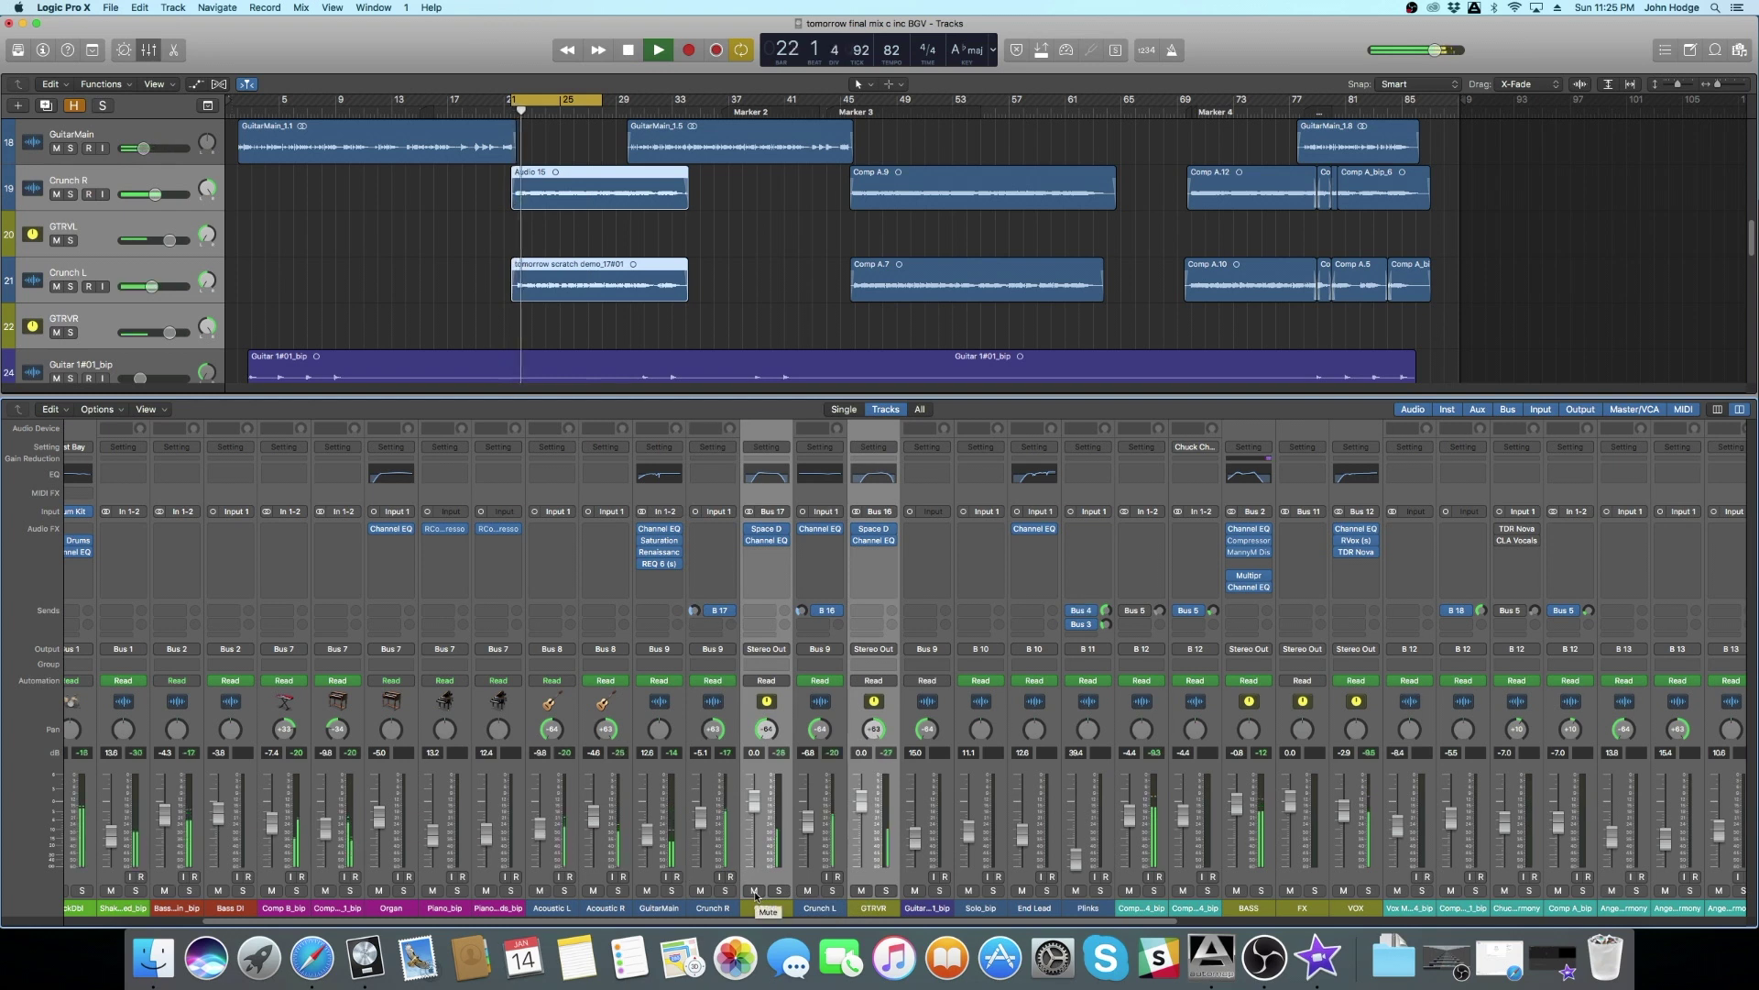
pyautogui.click(755, 891)
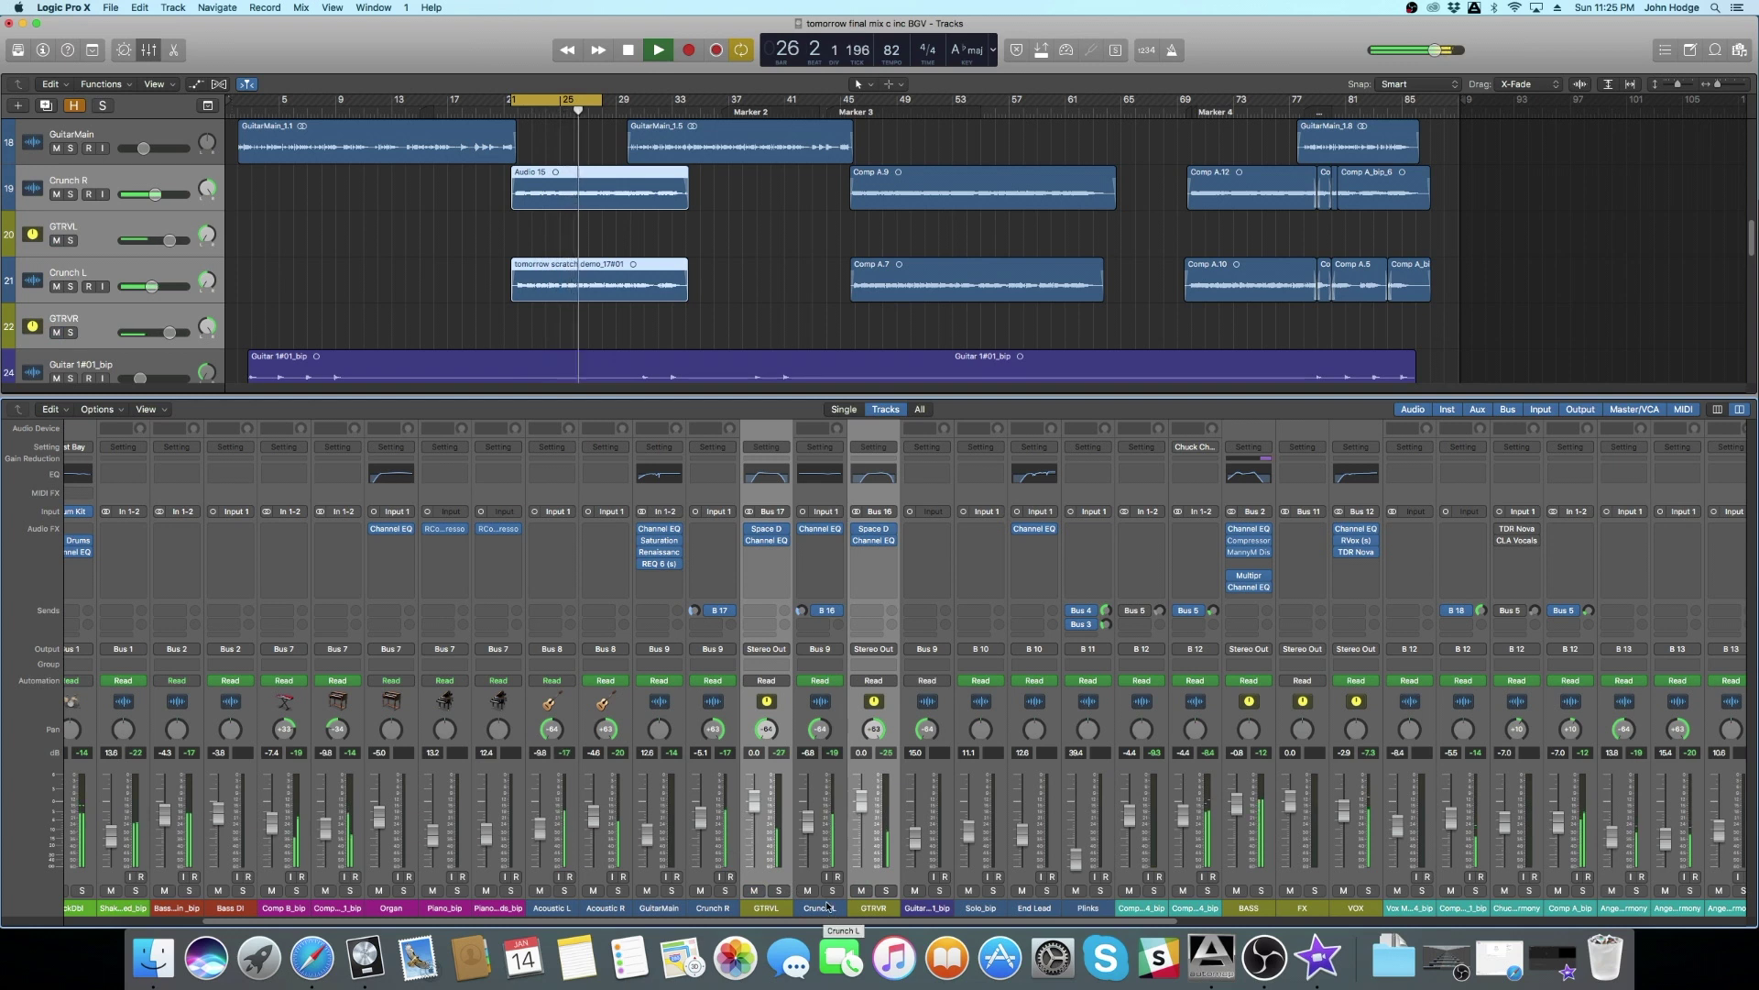
pyautogui.click(755, 891)
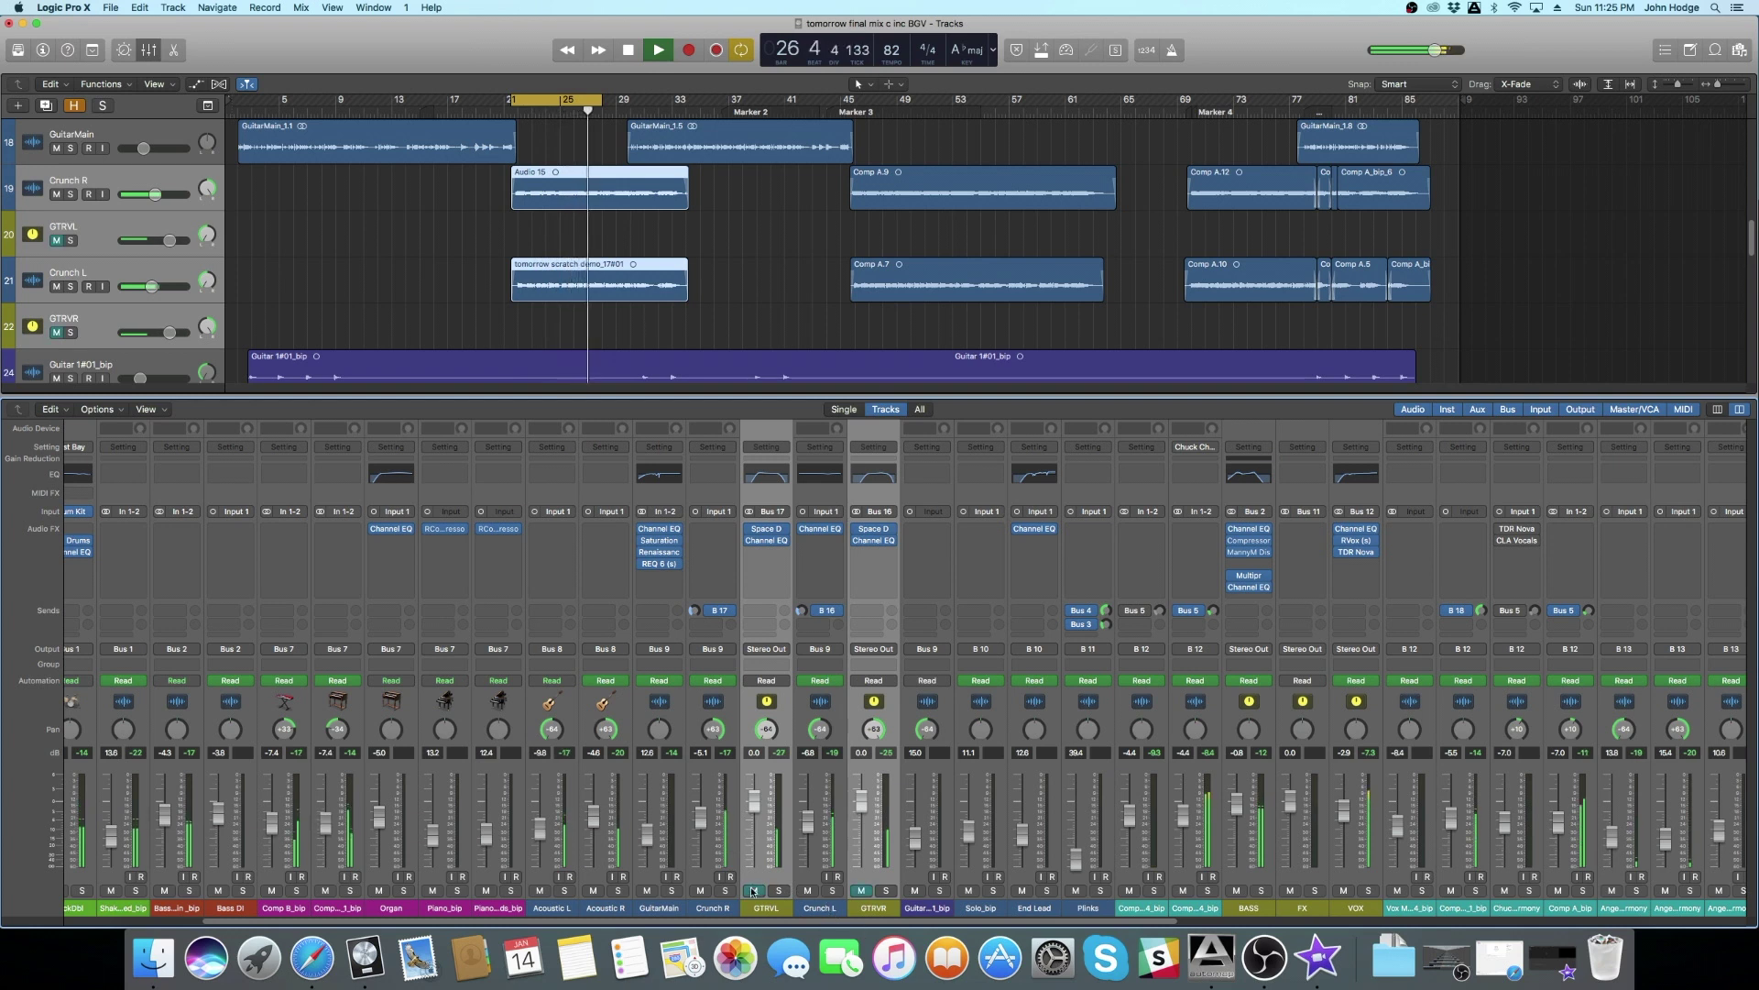
pyautogui.press('space')
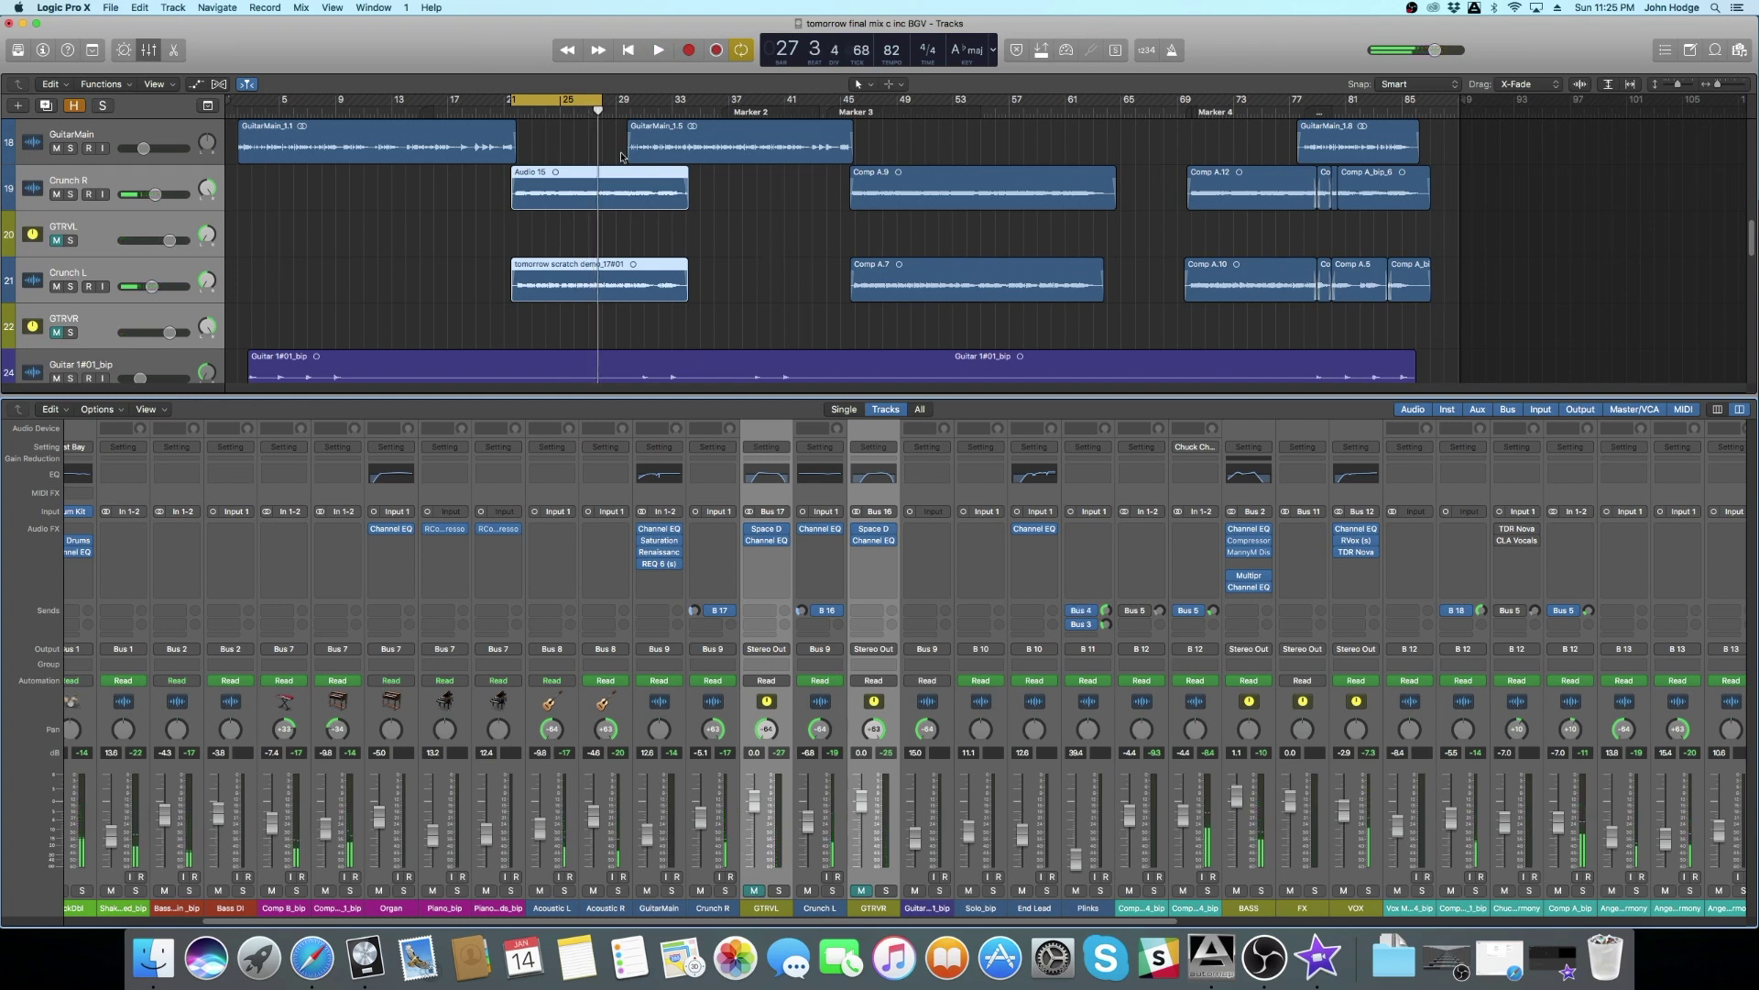